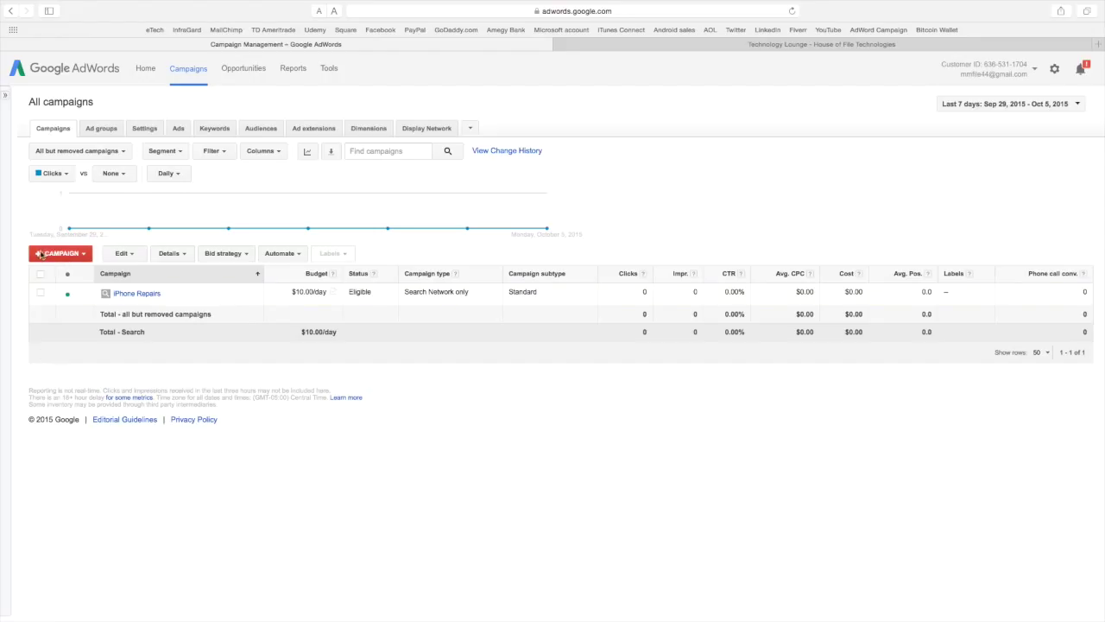
- Create a new Search Network only campaign and name it "Business Website"
click(56, 255)
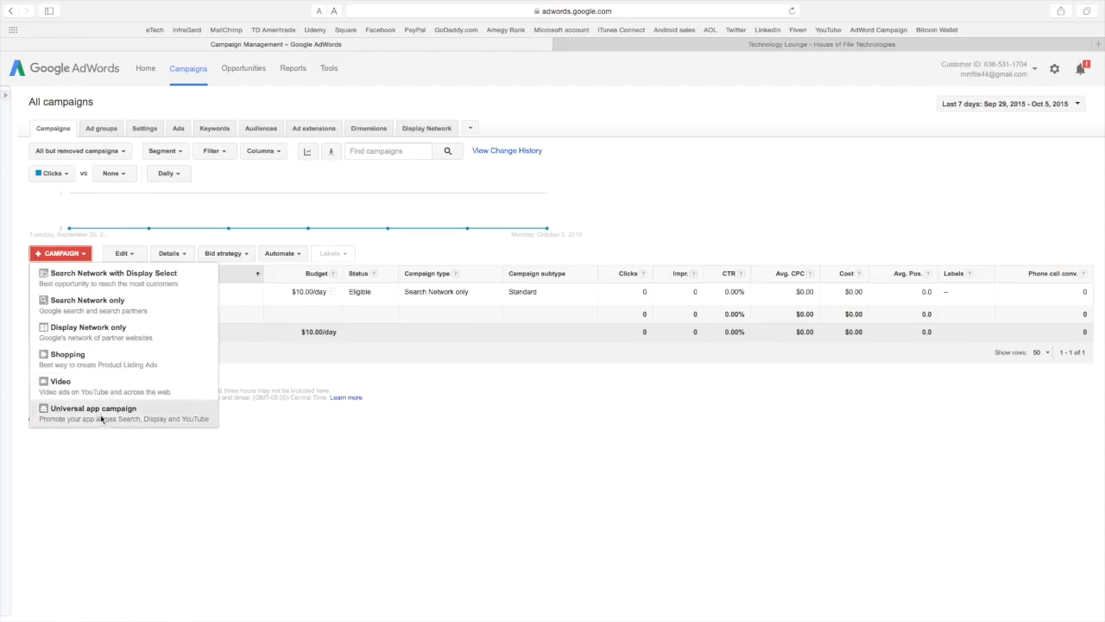
click(95, 301)
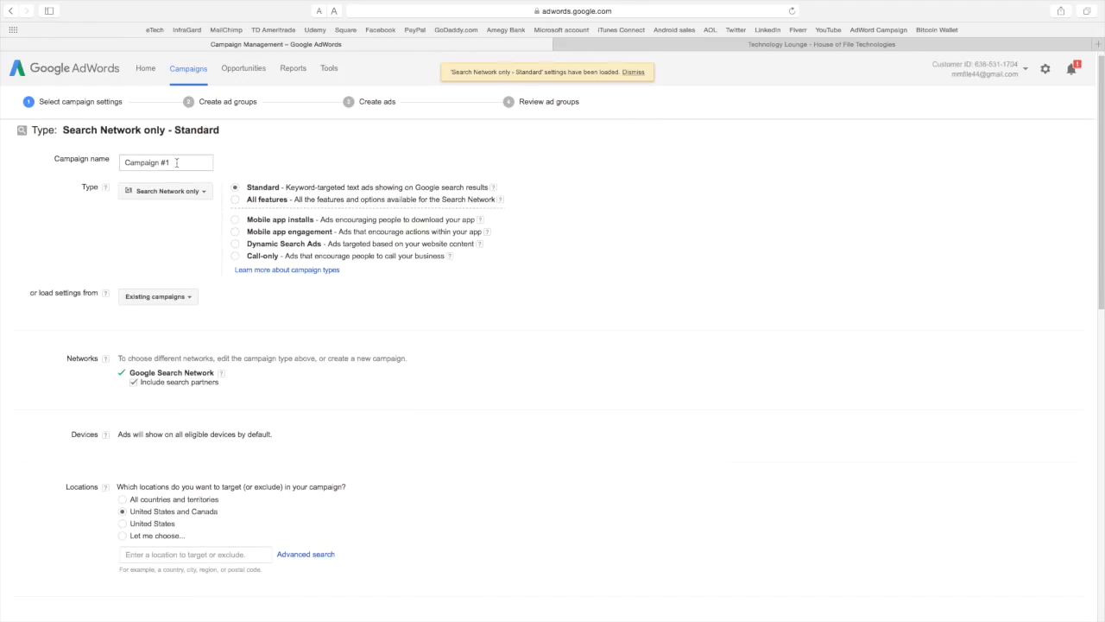
drag(177, 163, 105, 159)
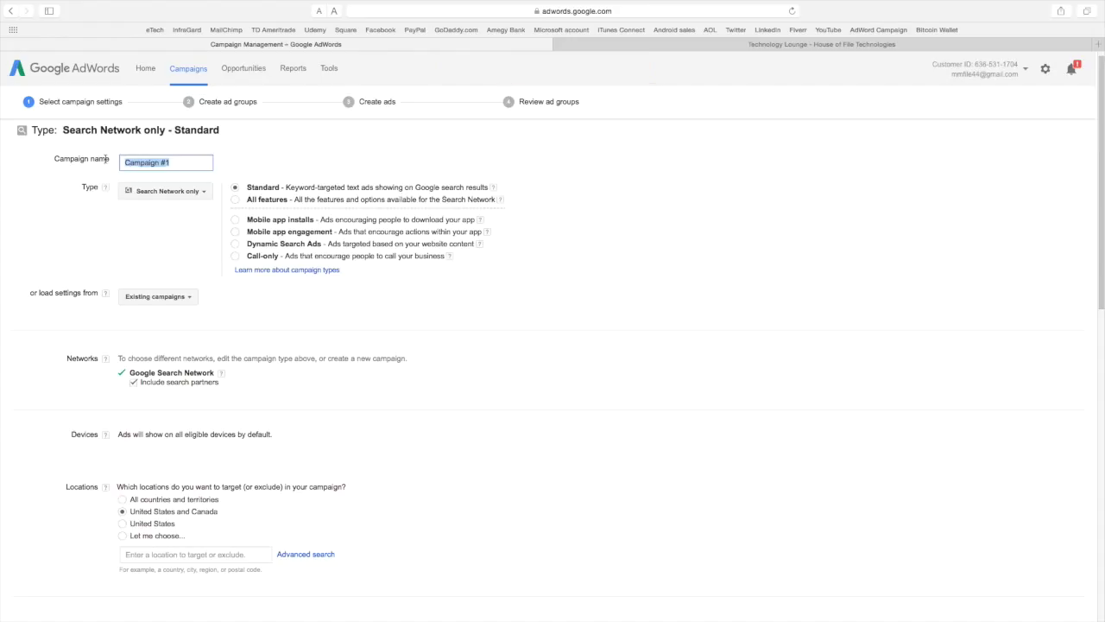
text(Business Website)
- Check which existing campaigns are available to load settings from
scroll(193, 223, down, 1)
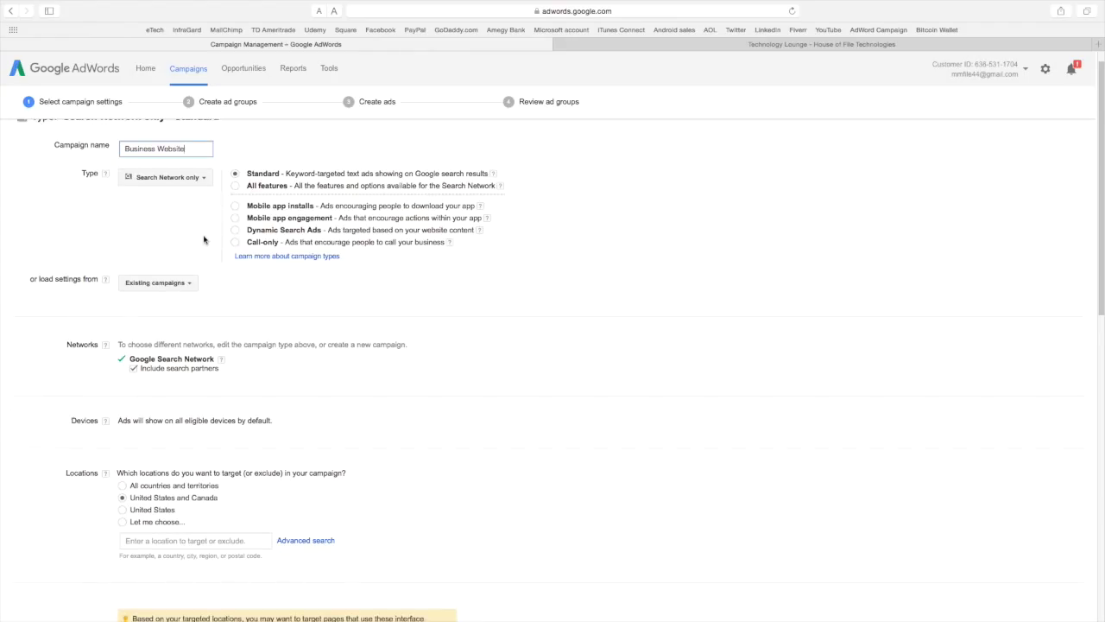
scroll(204, 239, down, 2)
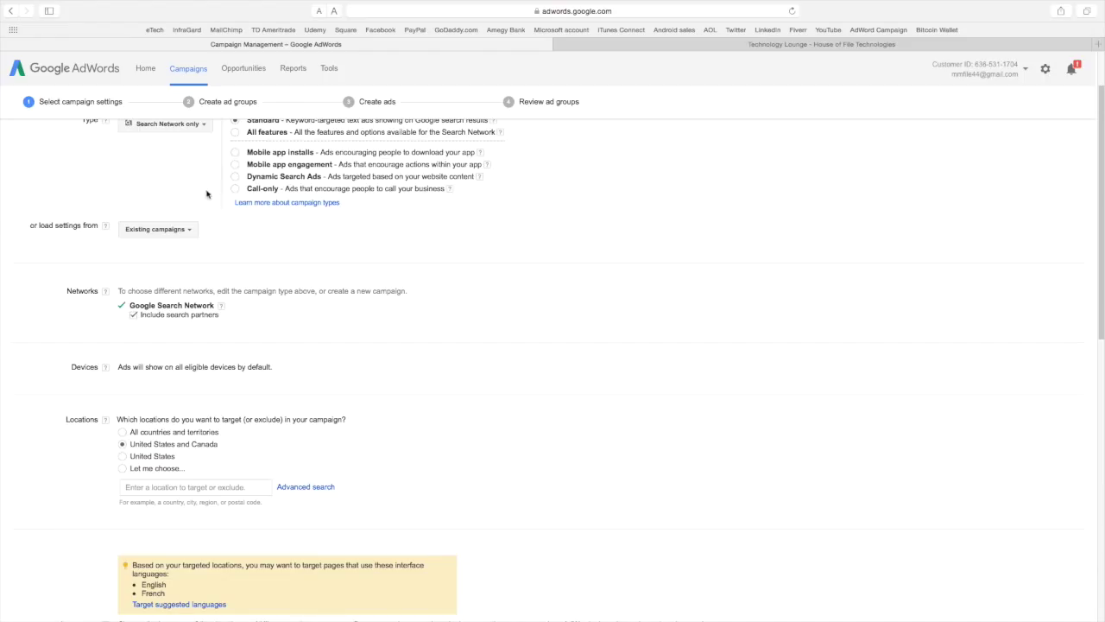
click(189, 229)
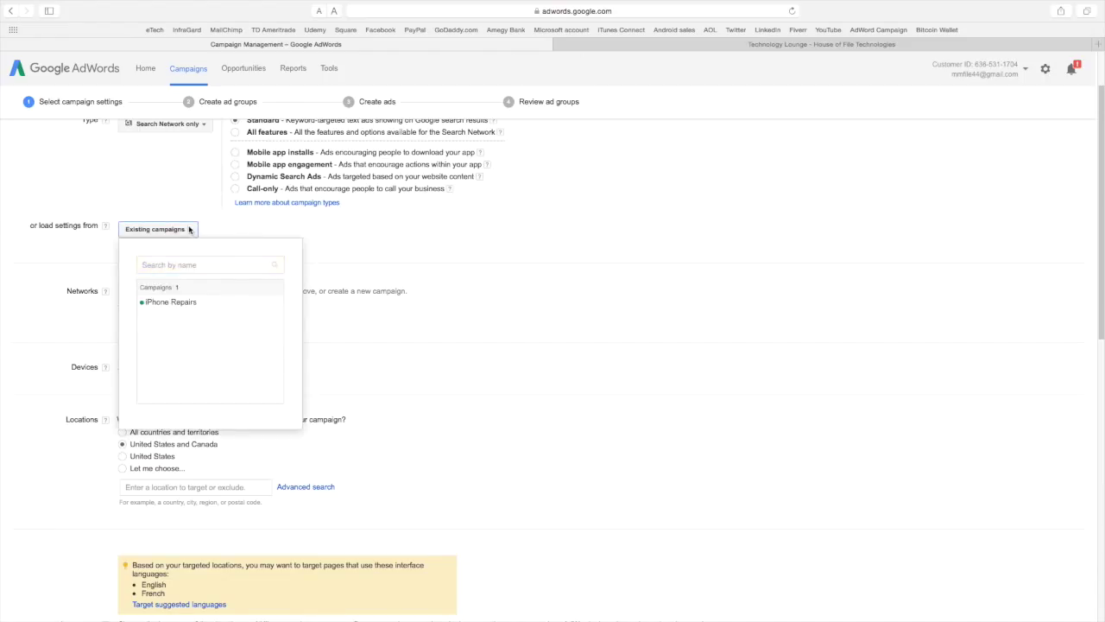
click(517, 290)
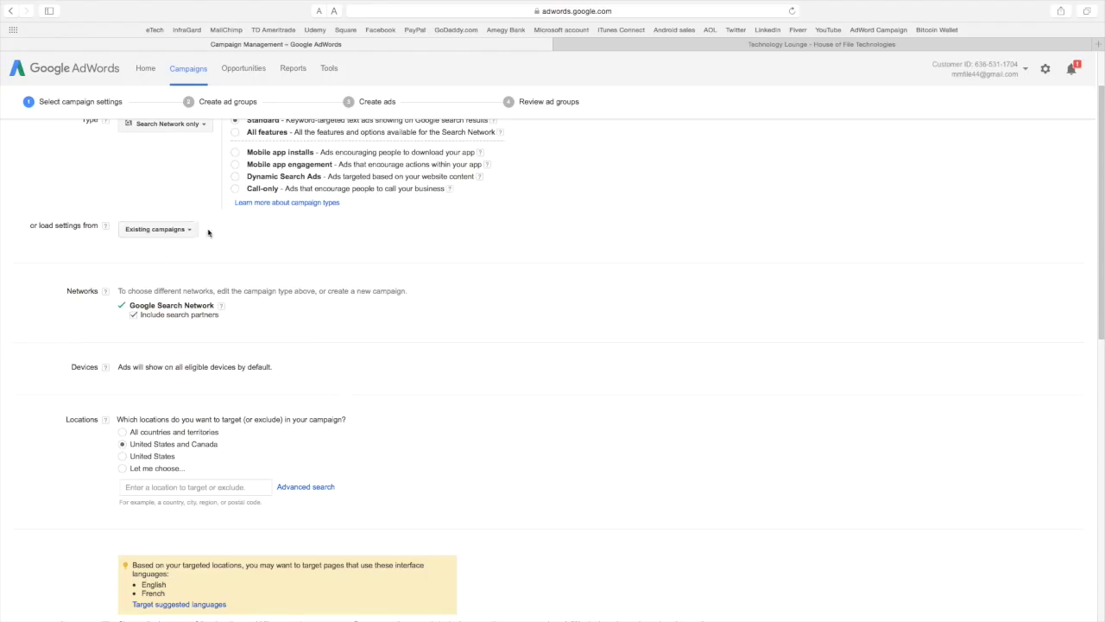
- Exclude search partners from the campaign's Google Search Network setting
scroll(180, 196, up, 2)
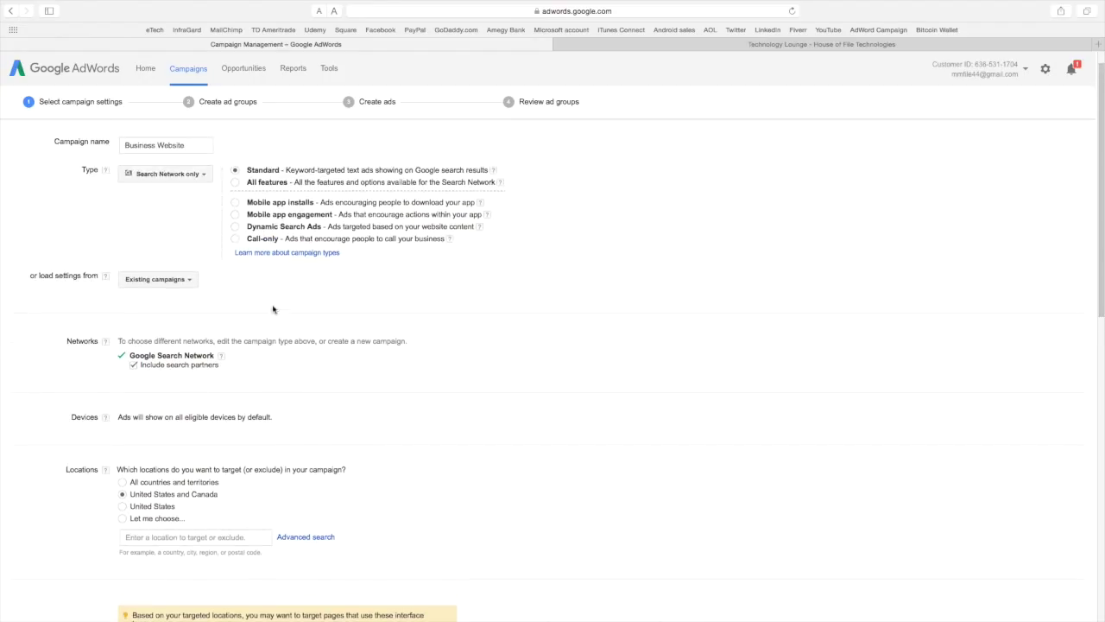
scroll(275, 298, down, 4)
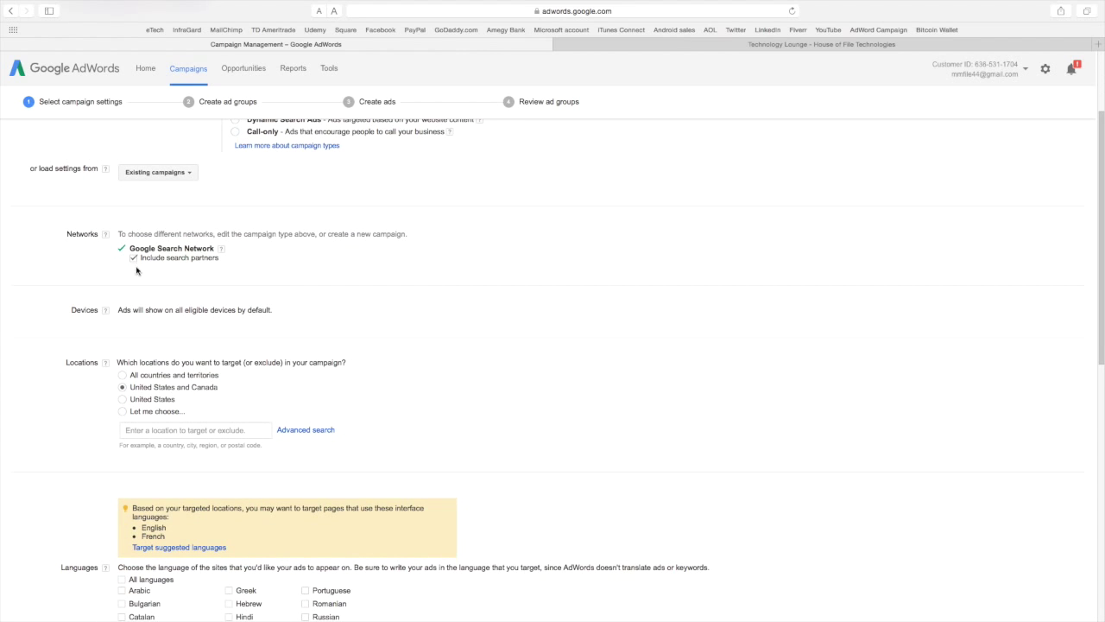
click(133, 258)
- Switch location targeting to a custom choice and target the postal code 77539, Texas, United States
scroll(362, 319, down, 2)
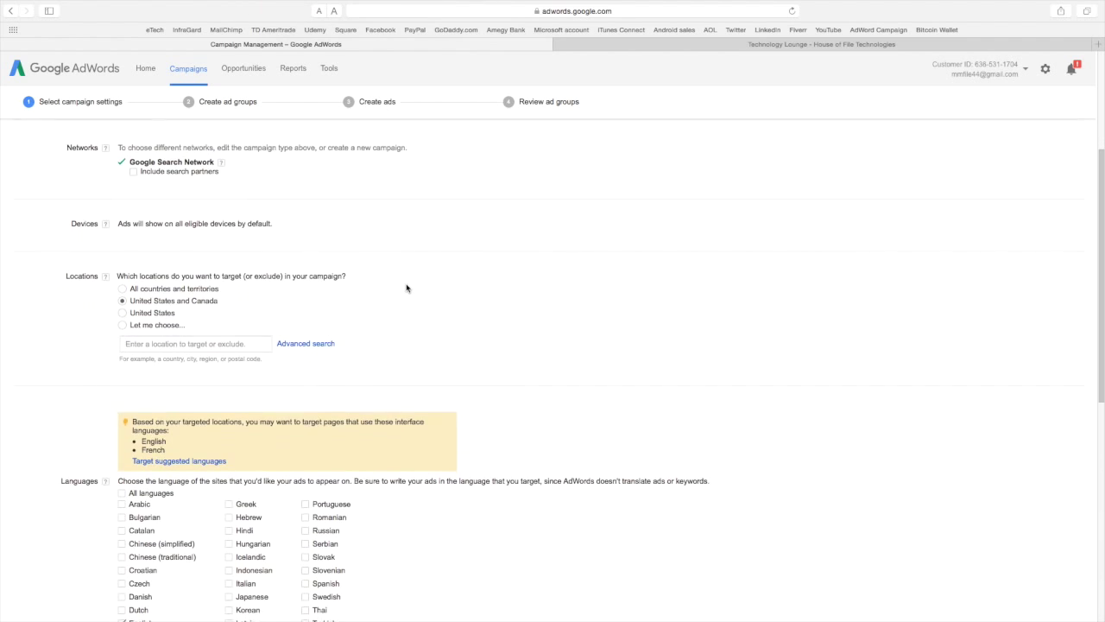
scroll(406, 286, down, 2)
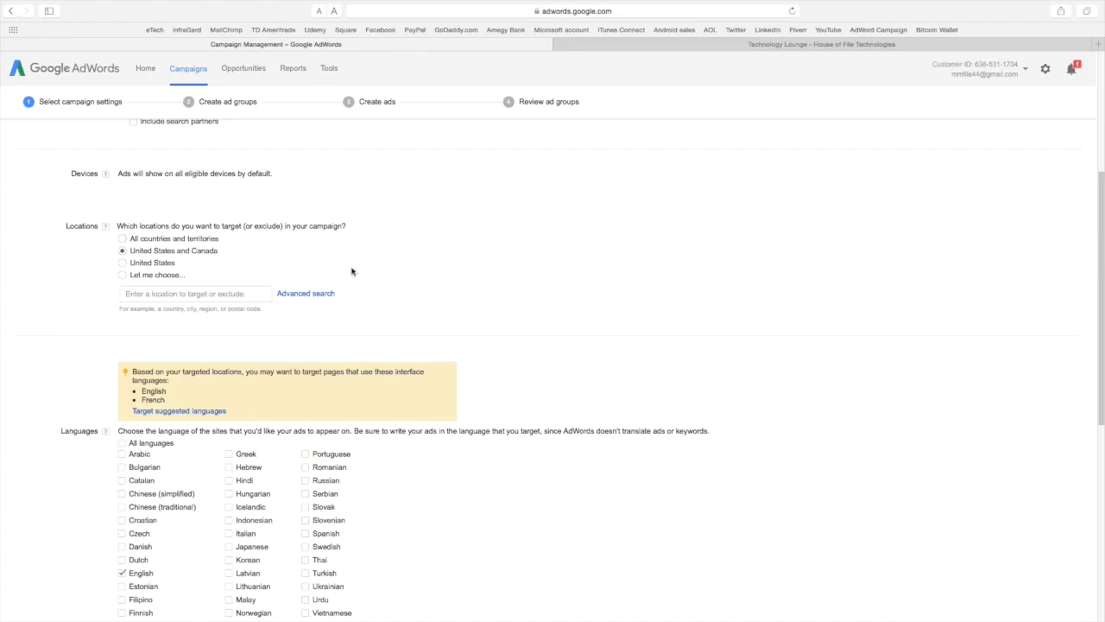
click(202, 298)
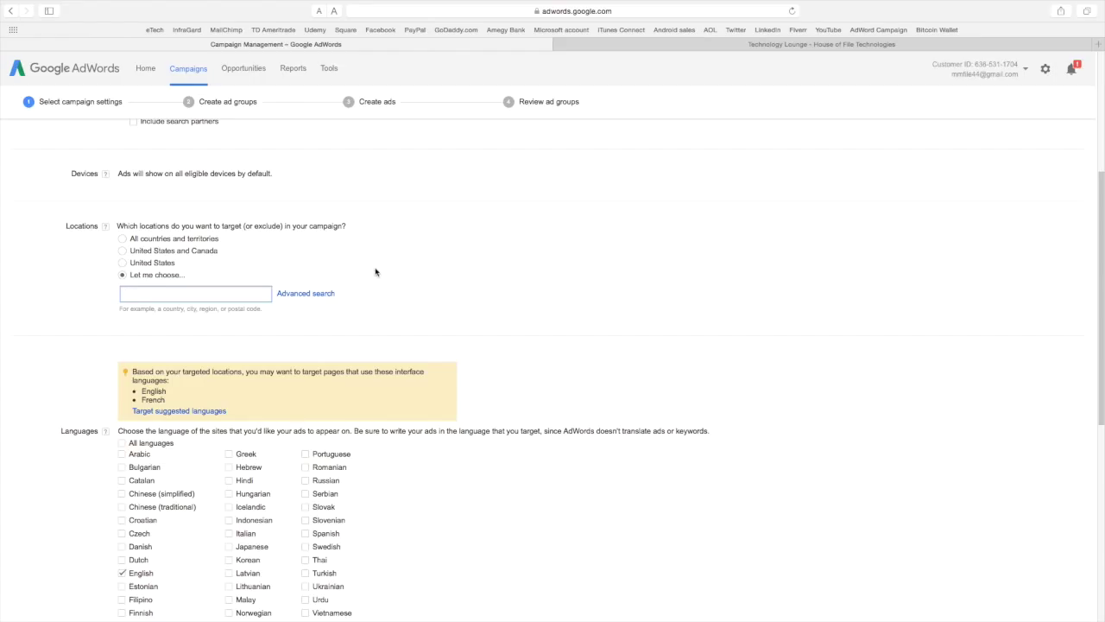
text(77539)
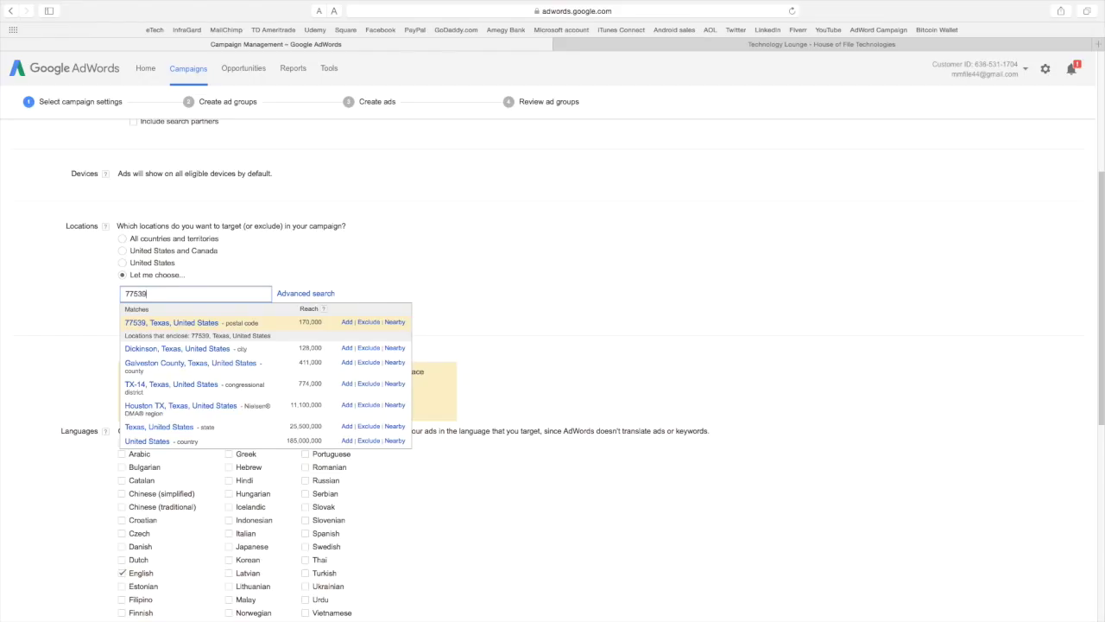
click(182, 323)
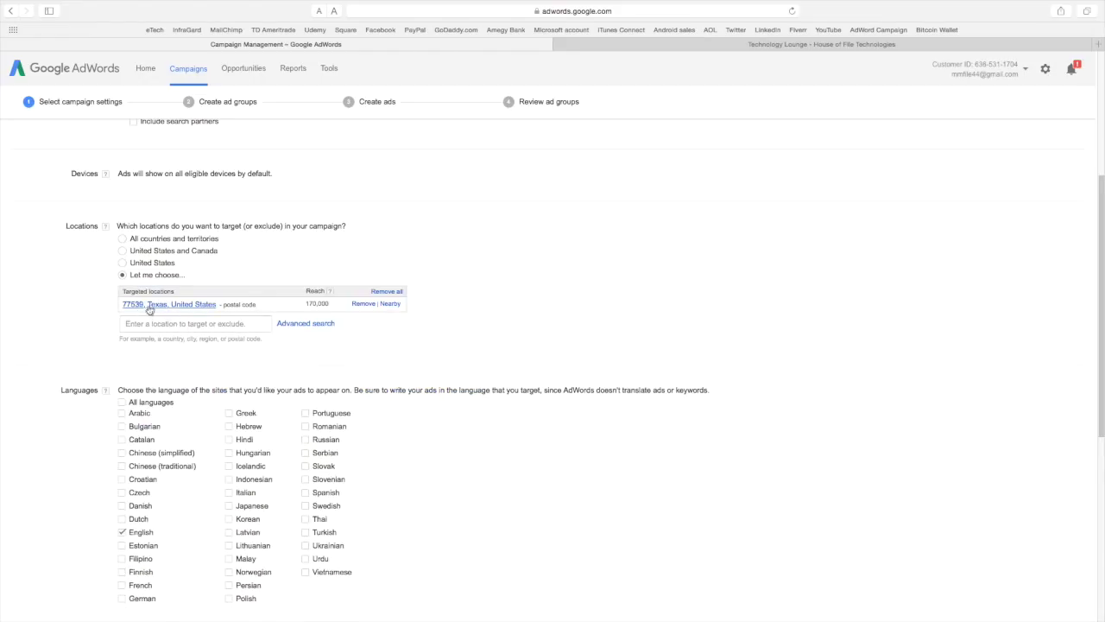
- Add Galveston County and League City, Texas, to the targeted locations through the nearby locations of 77539
click(388, 306)
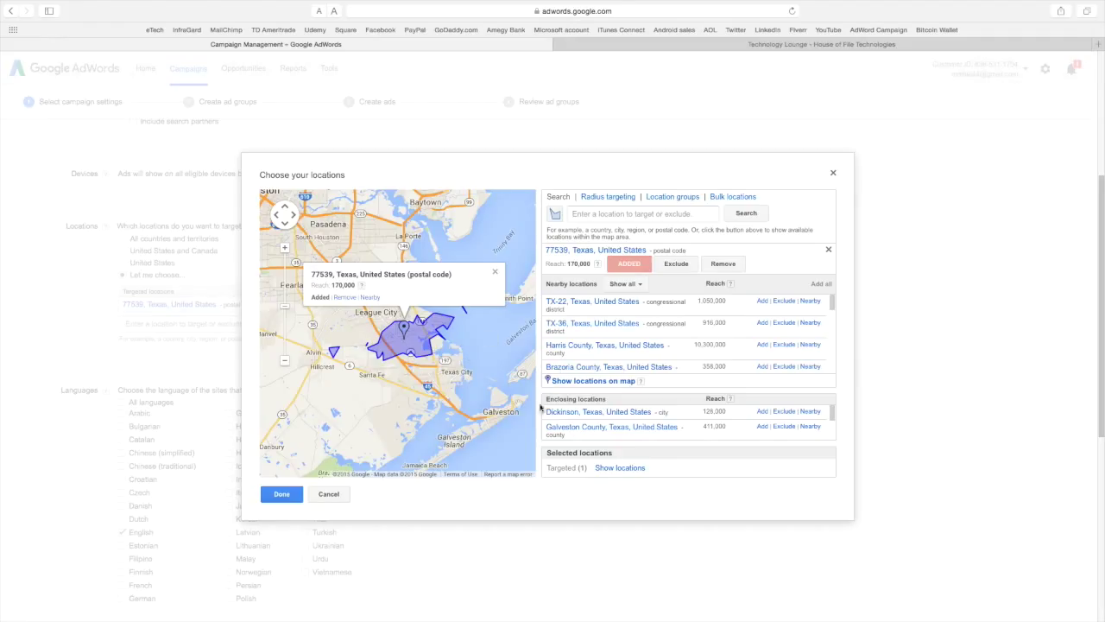
click(762, 427)
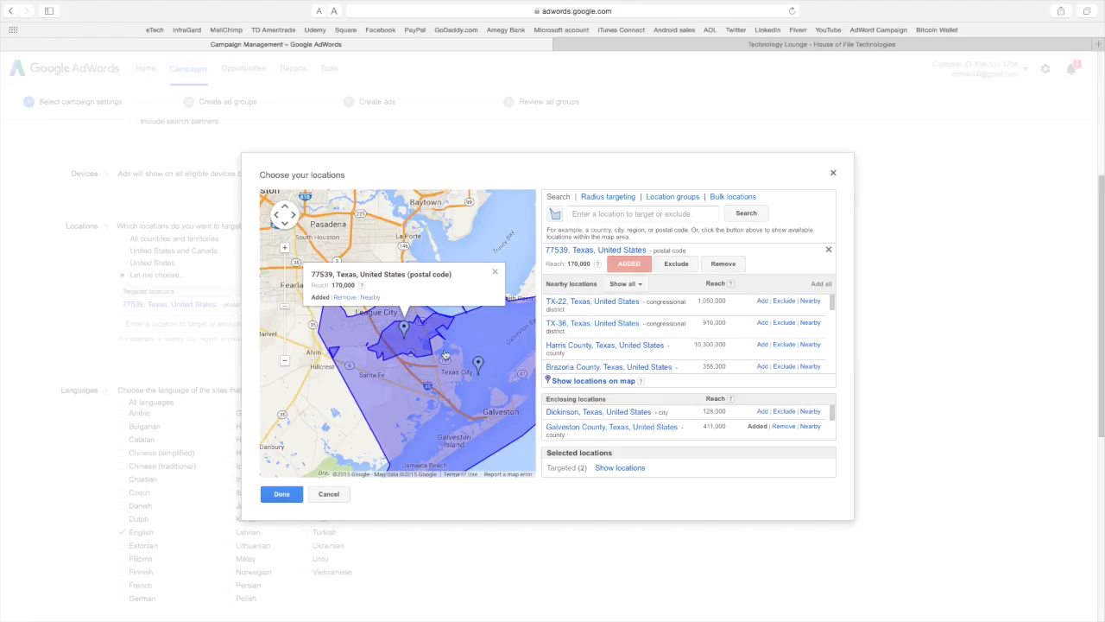
click(609, 214)
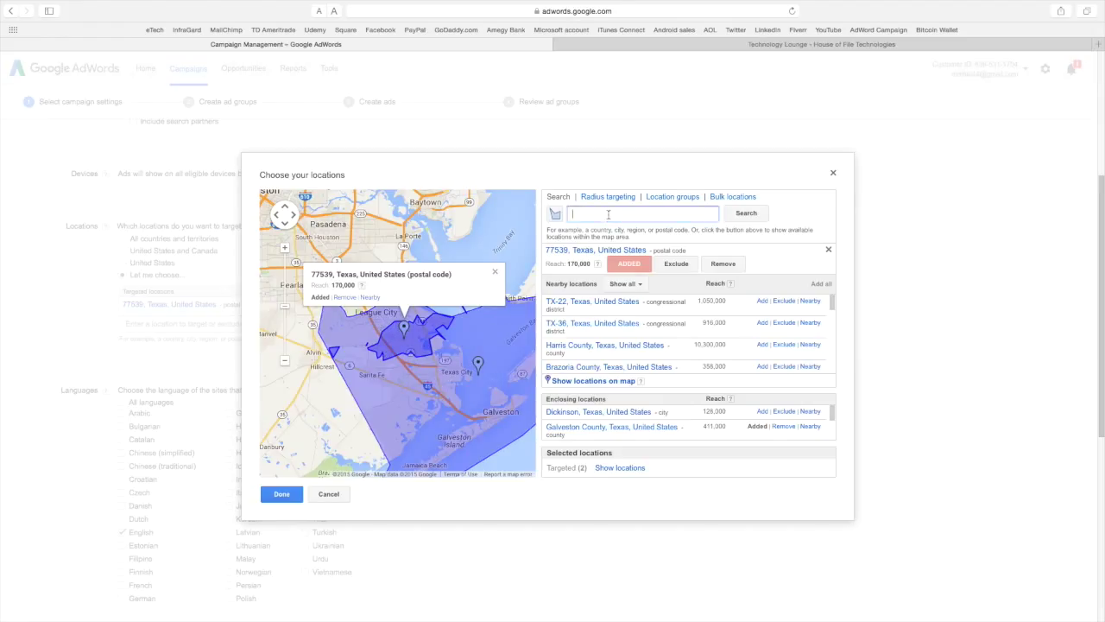
text(league)
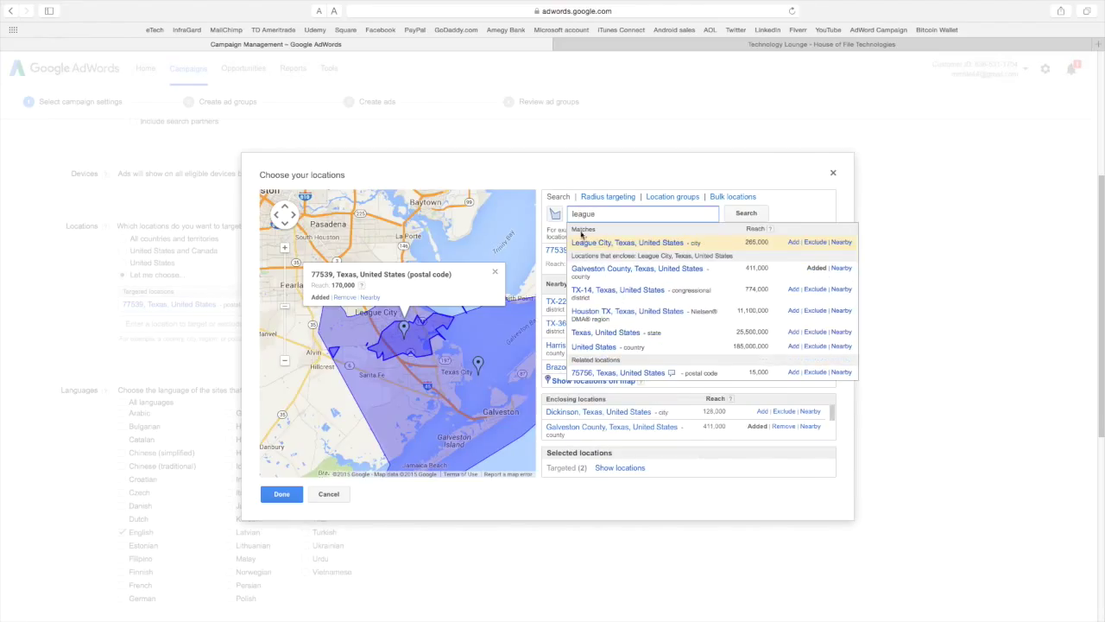
click(792, 243)
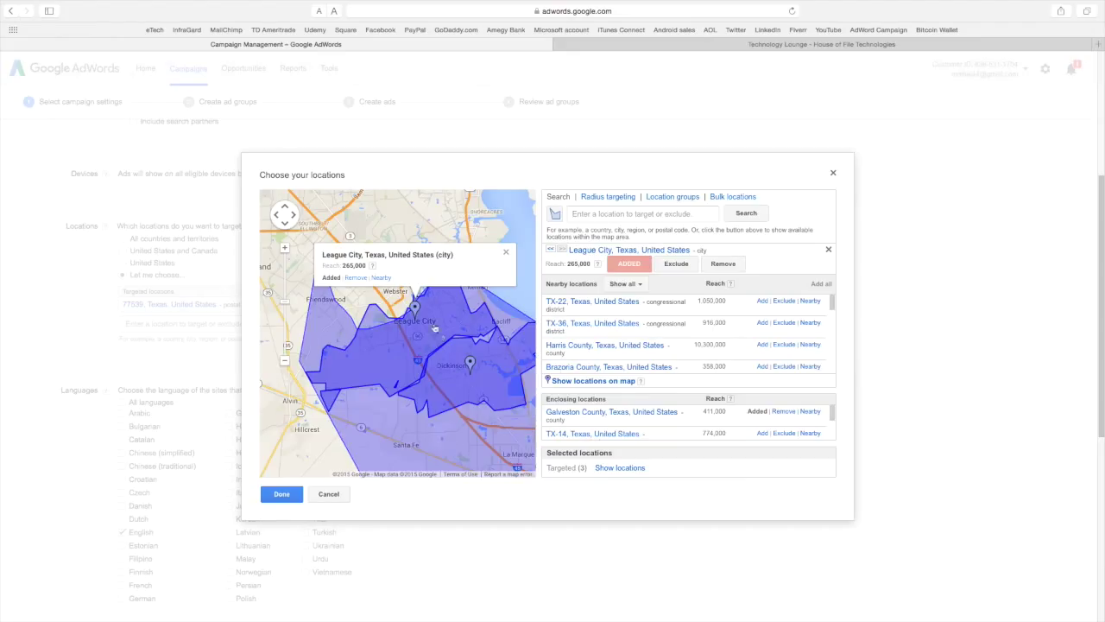
- Add the city of Webster, Texas, to the targeted locations and apply the location selection
click(645, 217)
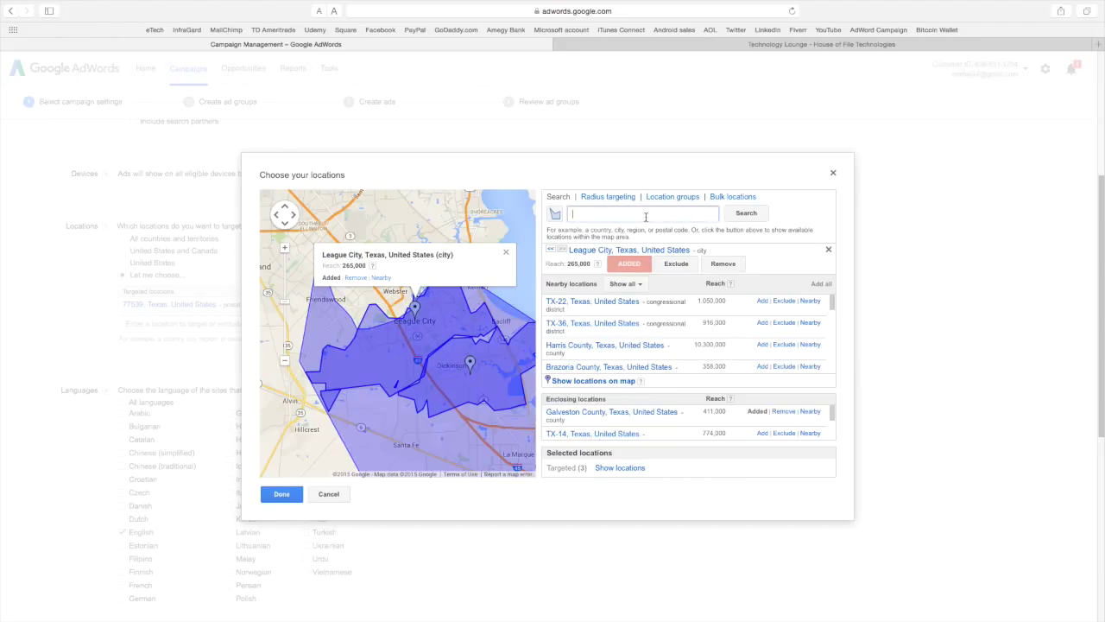
text(webs)
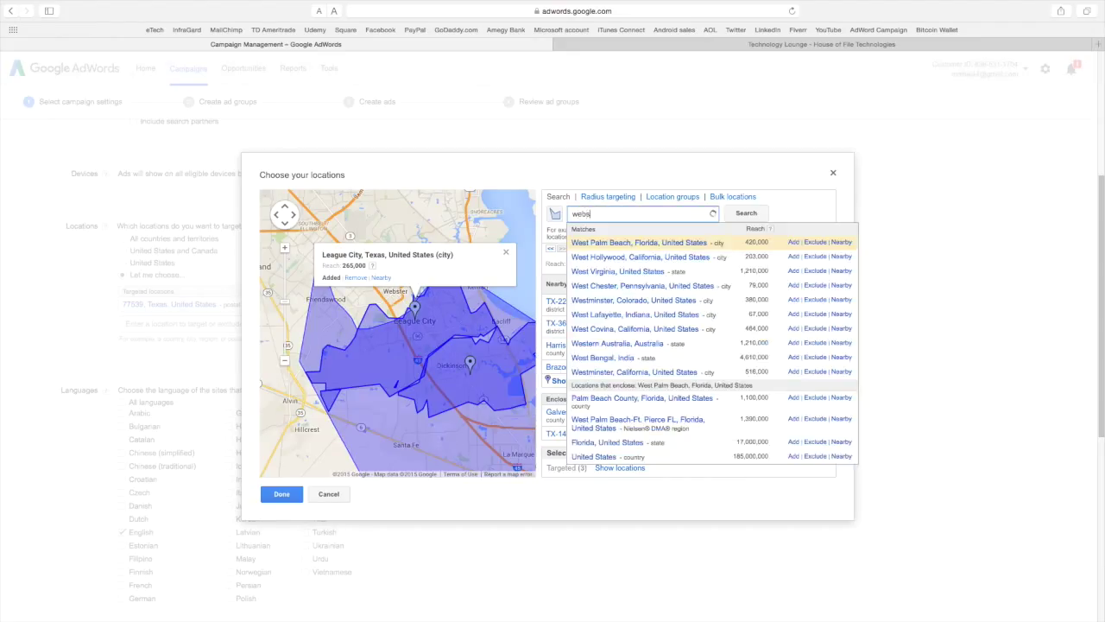
text(ter)
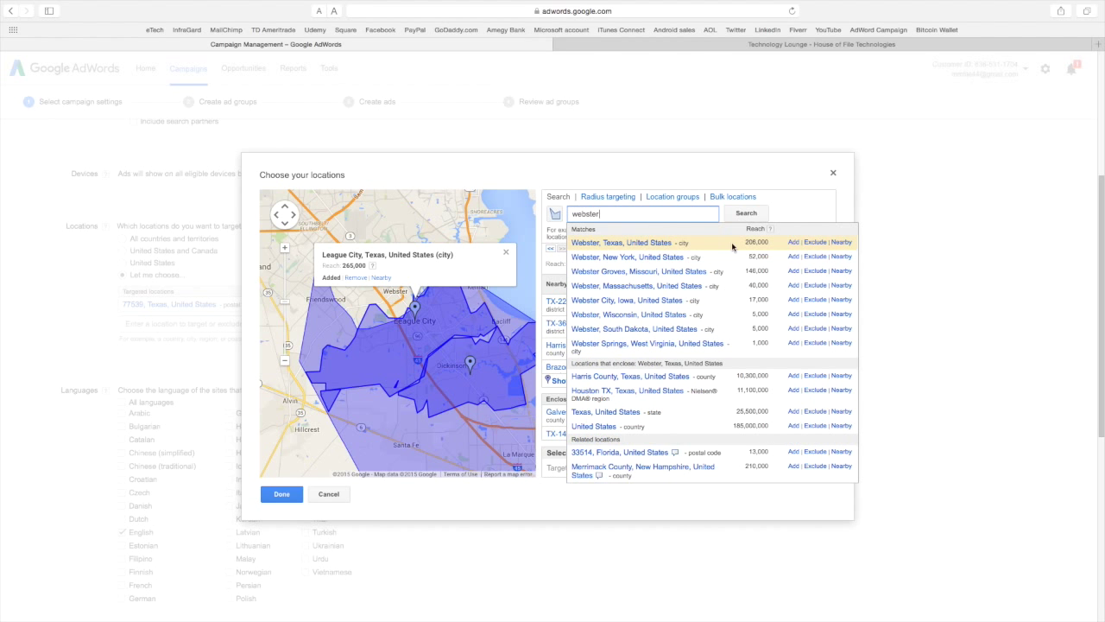
click(792, 243)
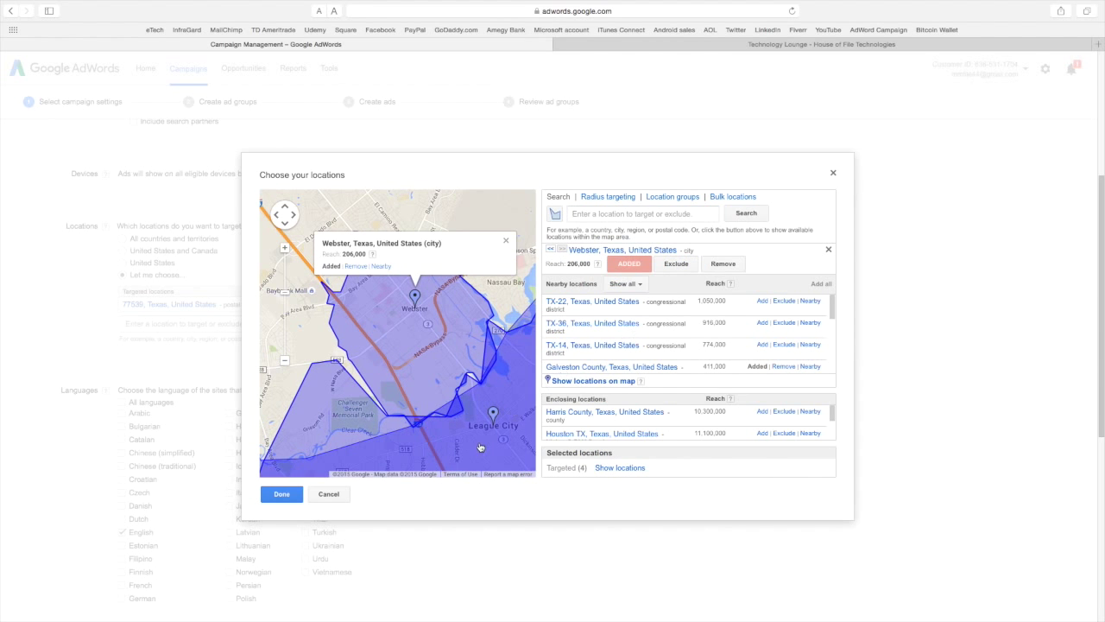
scroll(473, 426, down, 4)
scroll(473, 426, up, 3)
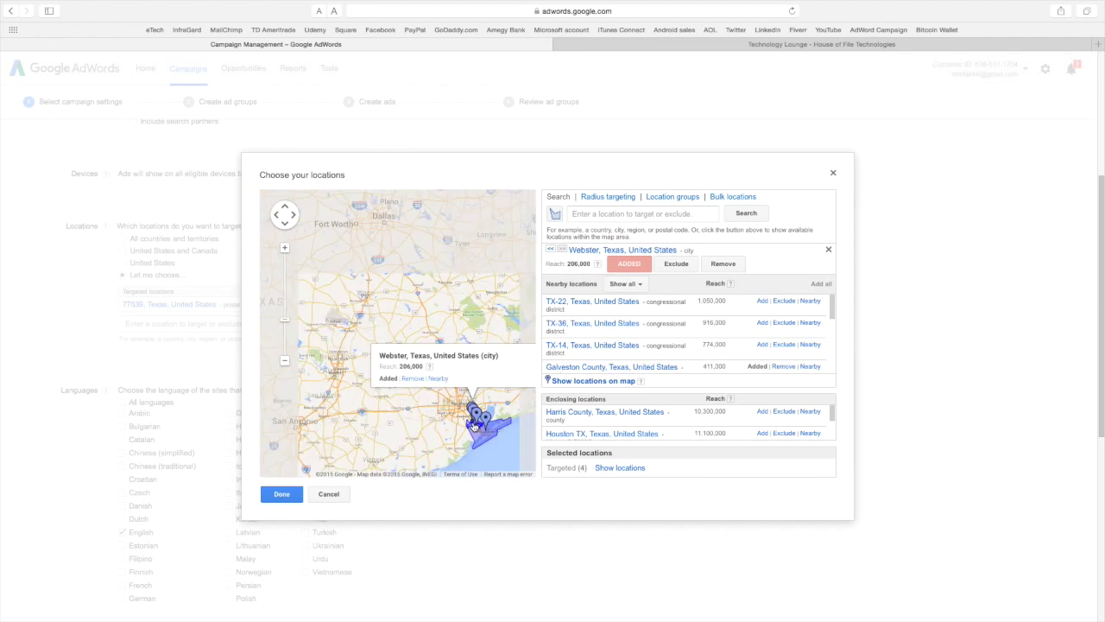
scroll(381, 250, down, 3)
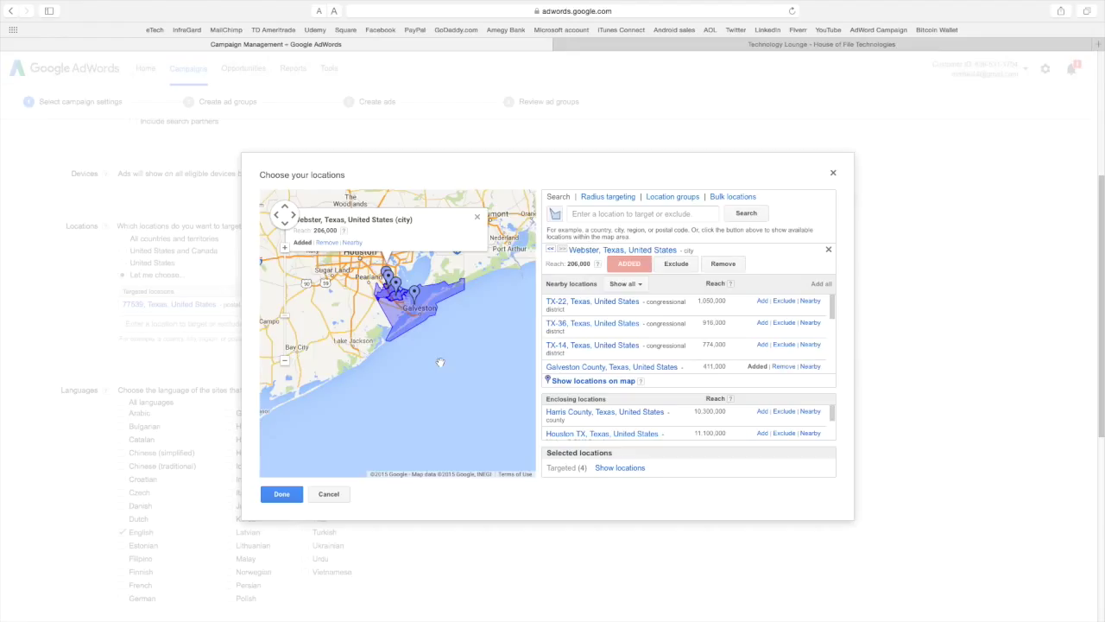
click(289, 491)
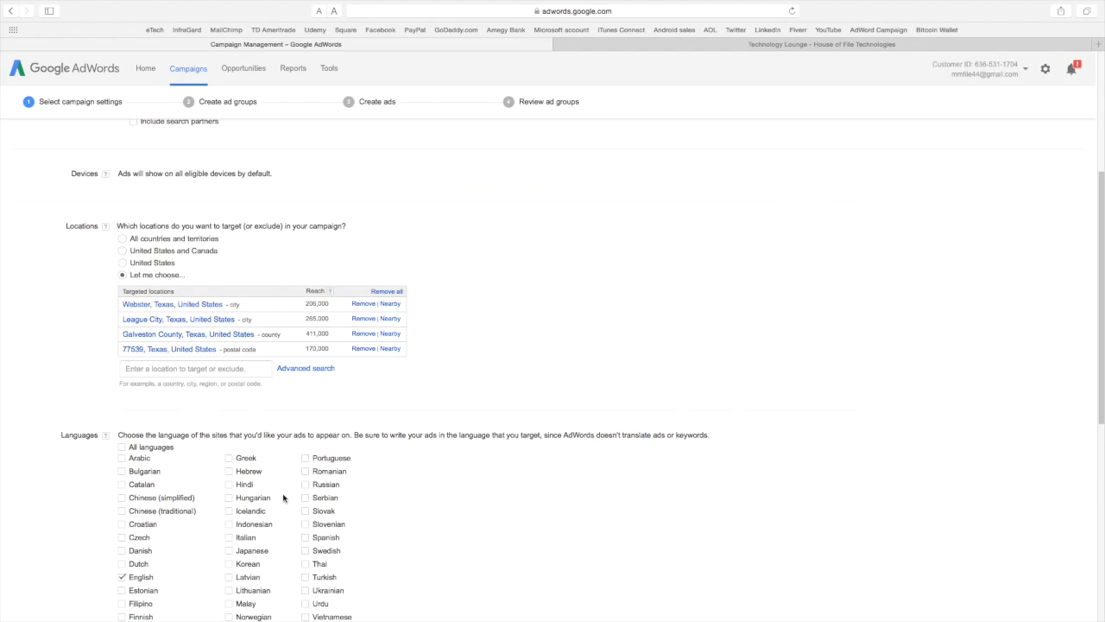
- Let AdWords set the bids to maximize clicks within the target budget, and set the budget to $10 per day
scroll(476, 487, down, 2)
scroll(476, 487, down, 3)
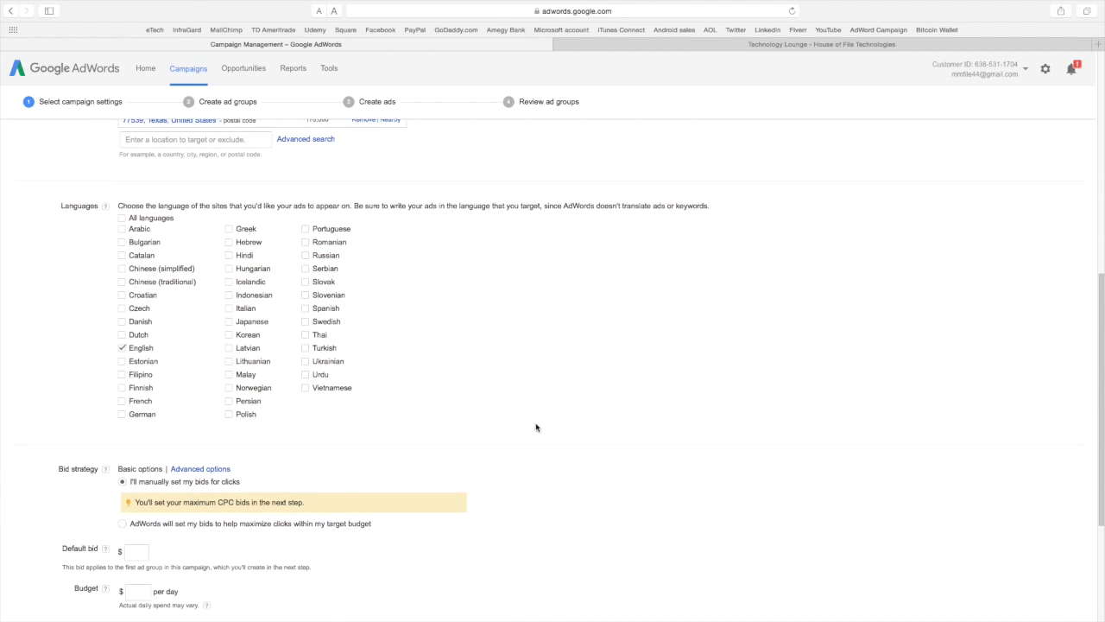
scroll(536, 427, down, 5)
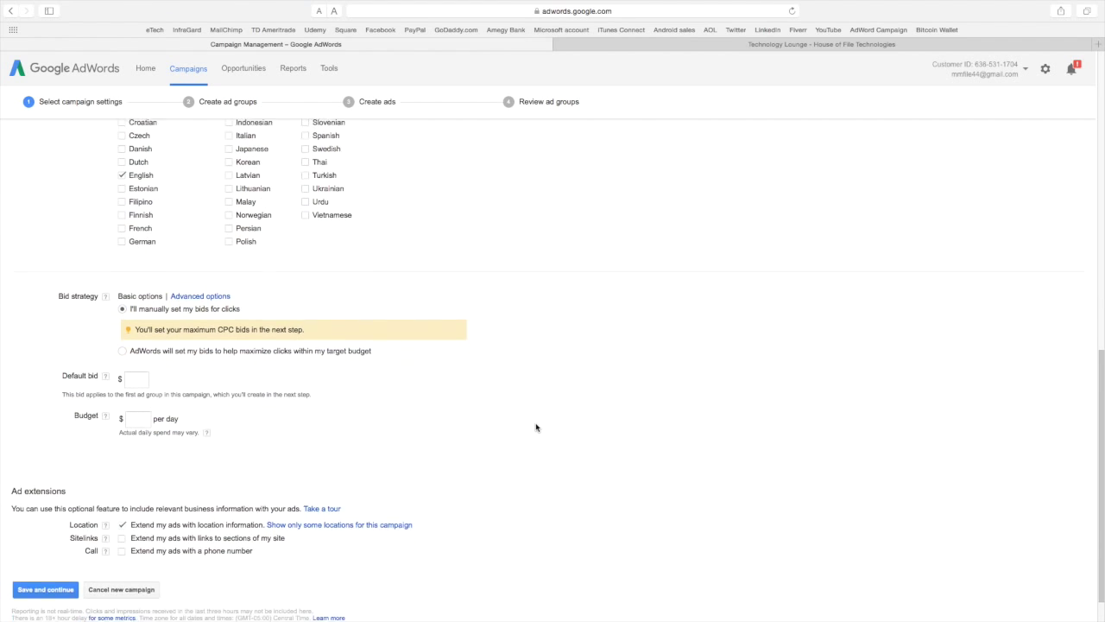
scroll(535, 427, down, 1)
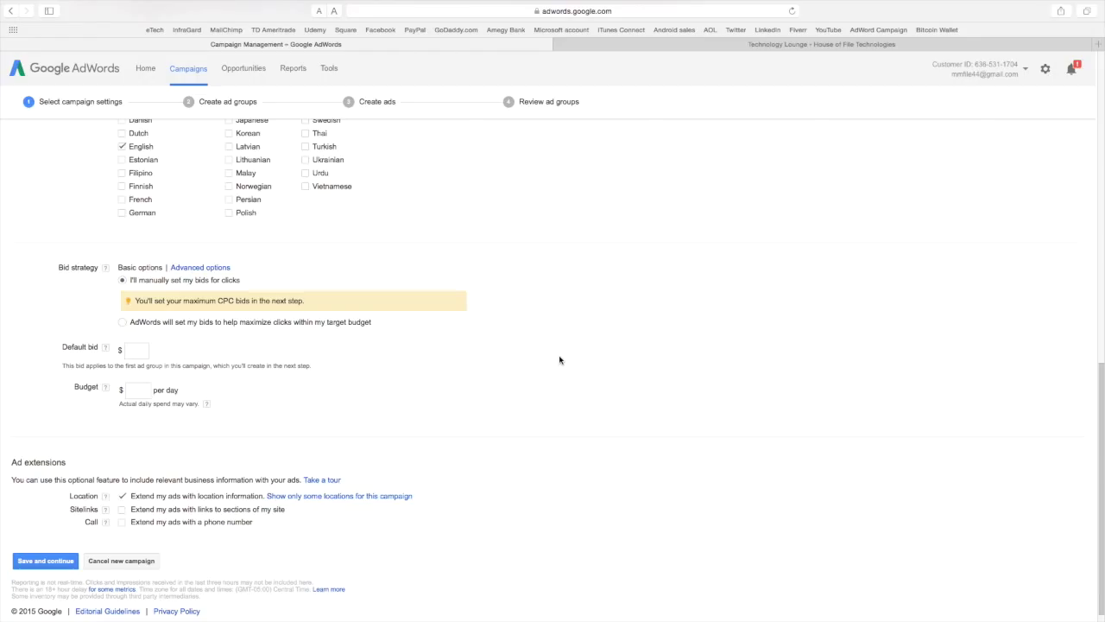
click(123, 323)
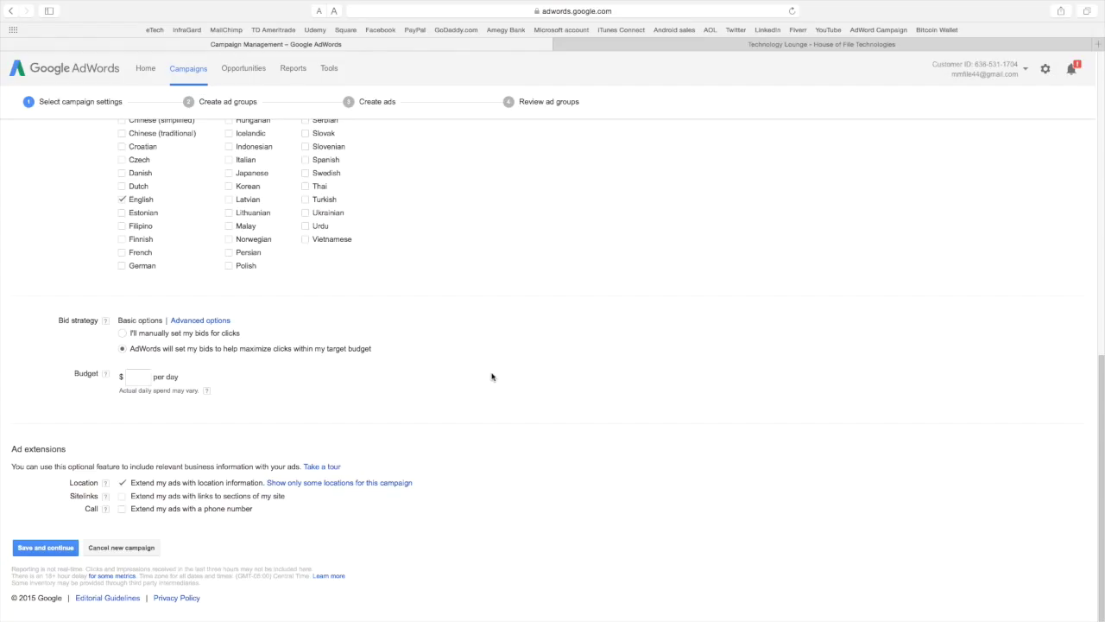
click(127, 379)
text(10)
scroll(458, 377, up, 6)
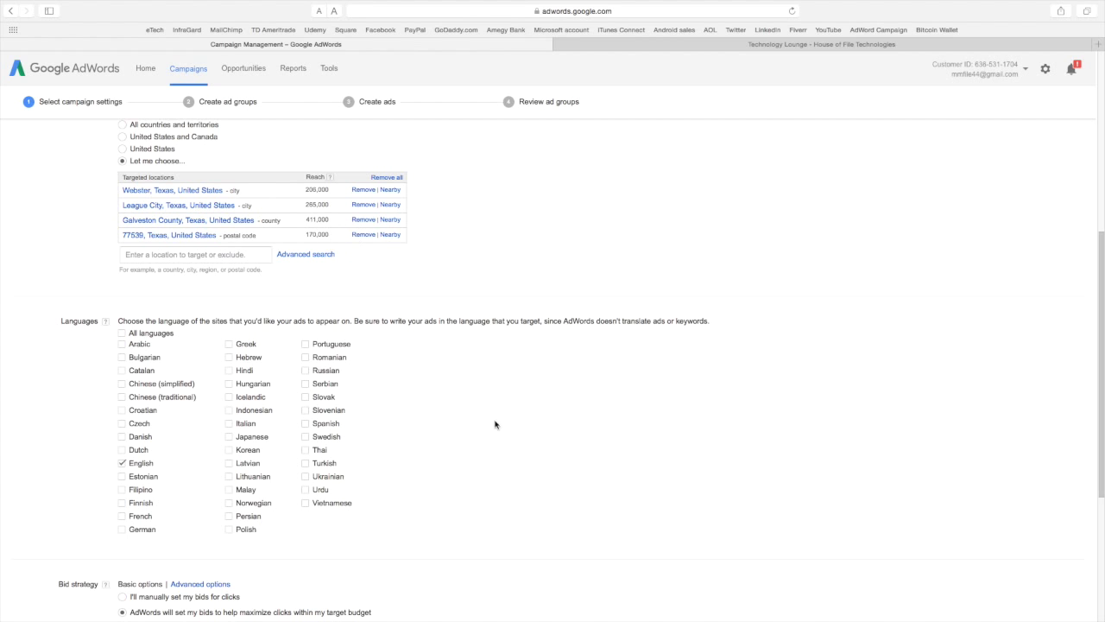
scroll(519, 458, down, 3)
scroll(519, 457, down, 5)
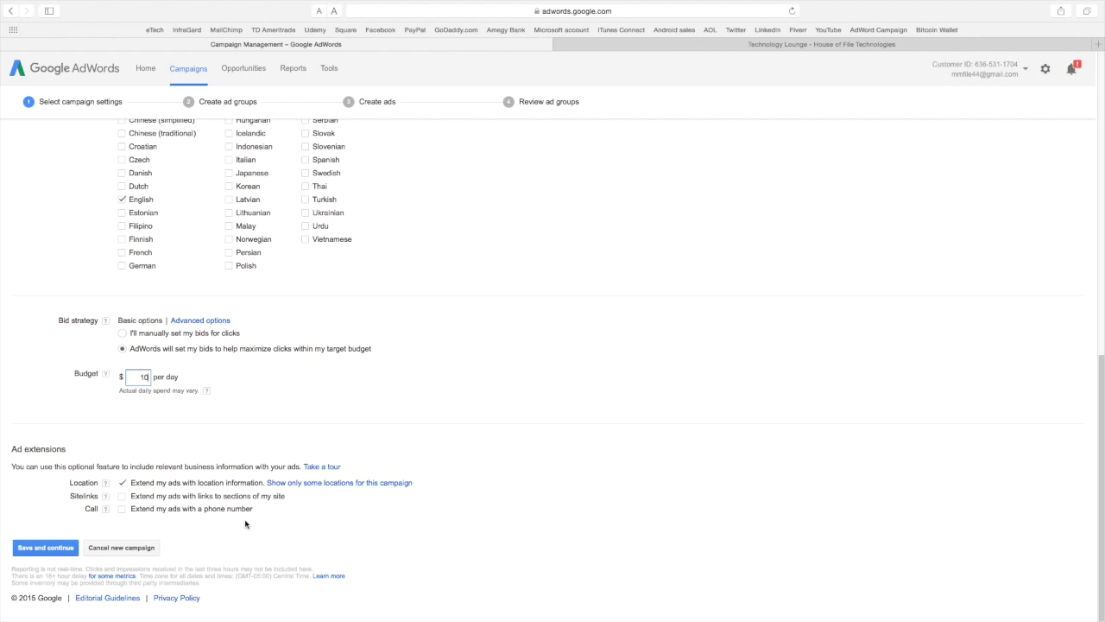
- Enable the call extension, add the second listed mobile number to the campaign, and turn the extension off again
click(123, 508)
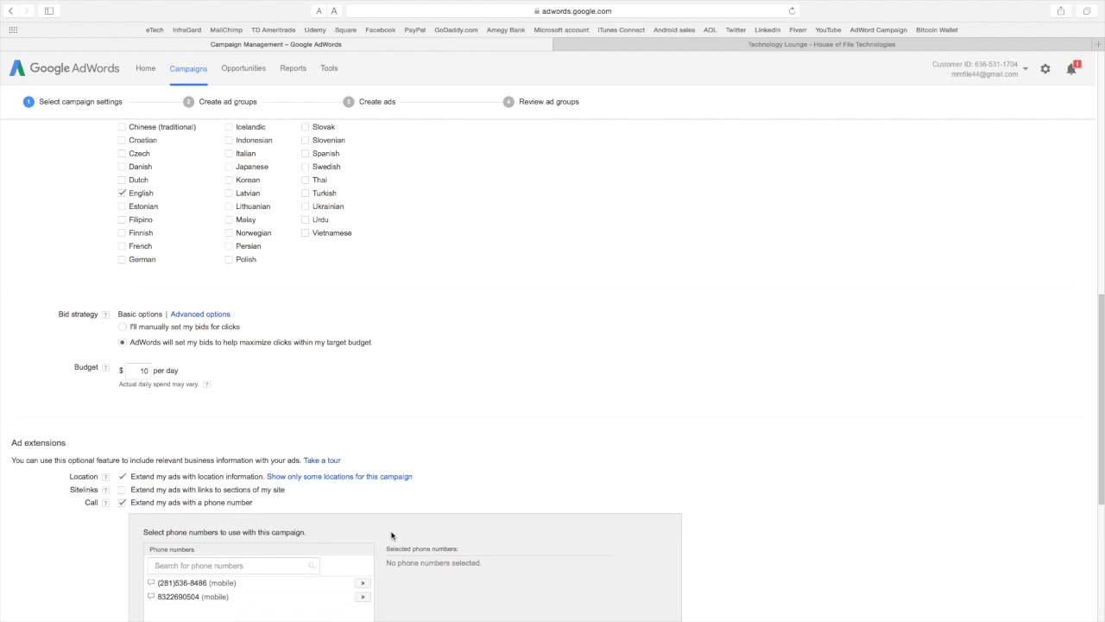
scroll(390, 532, down, 3)
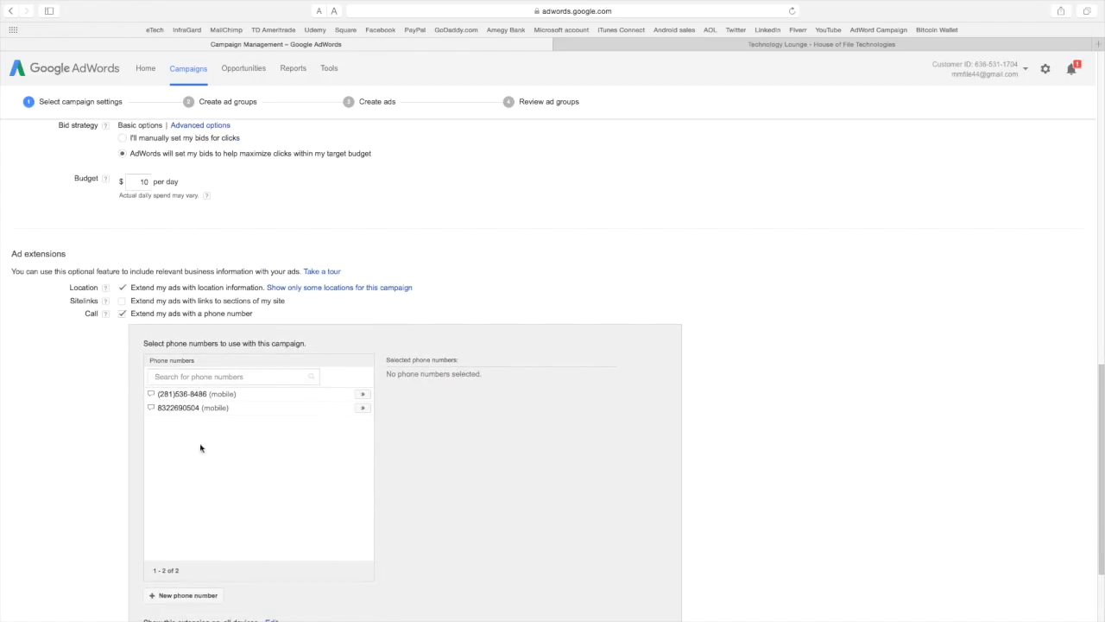
mouse_move(195, 407)
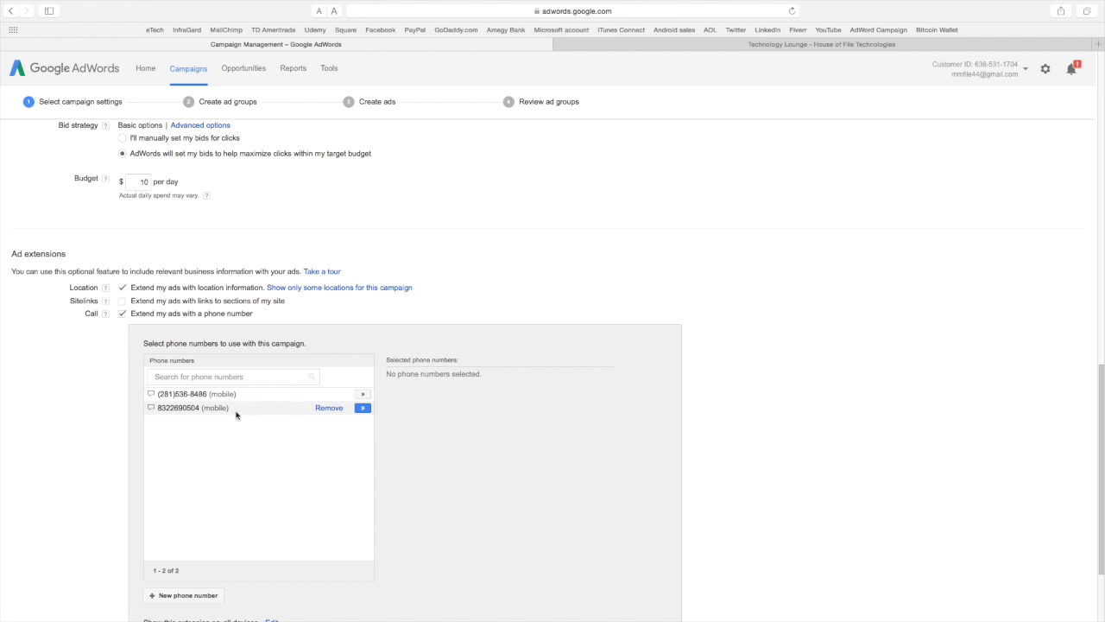
click(363, 408)
scroll(355, 445, down, 2)
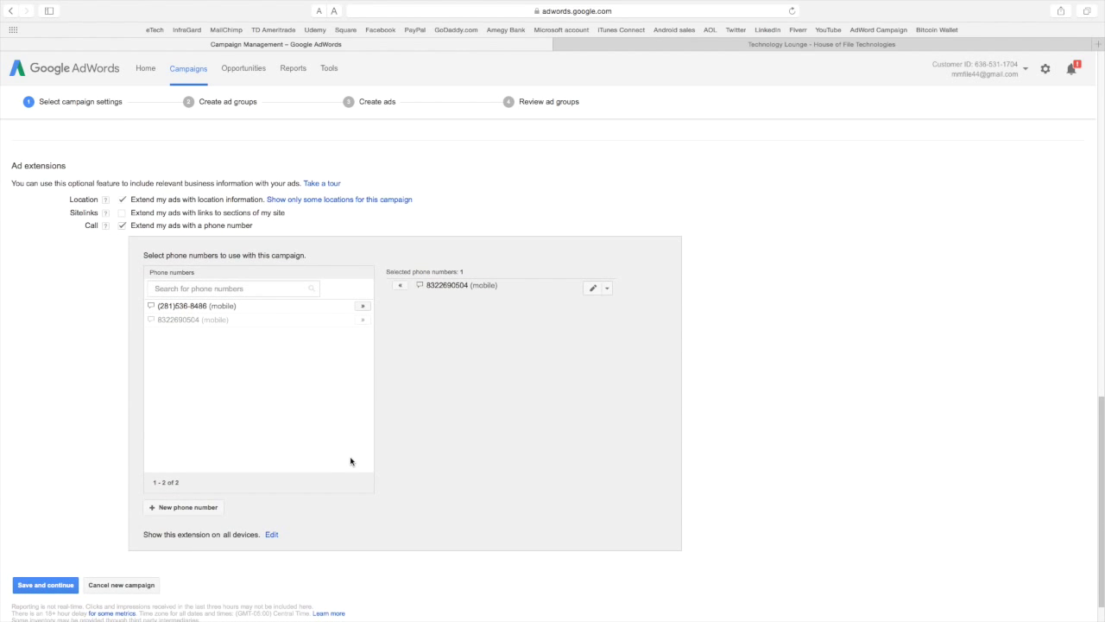
scroll(365, 402, up, 2)
scroll(365, 400, down, 3)
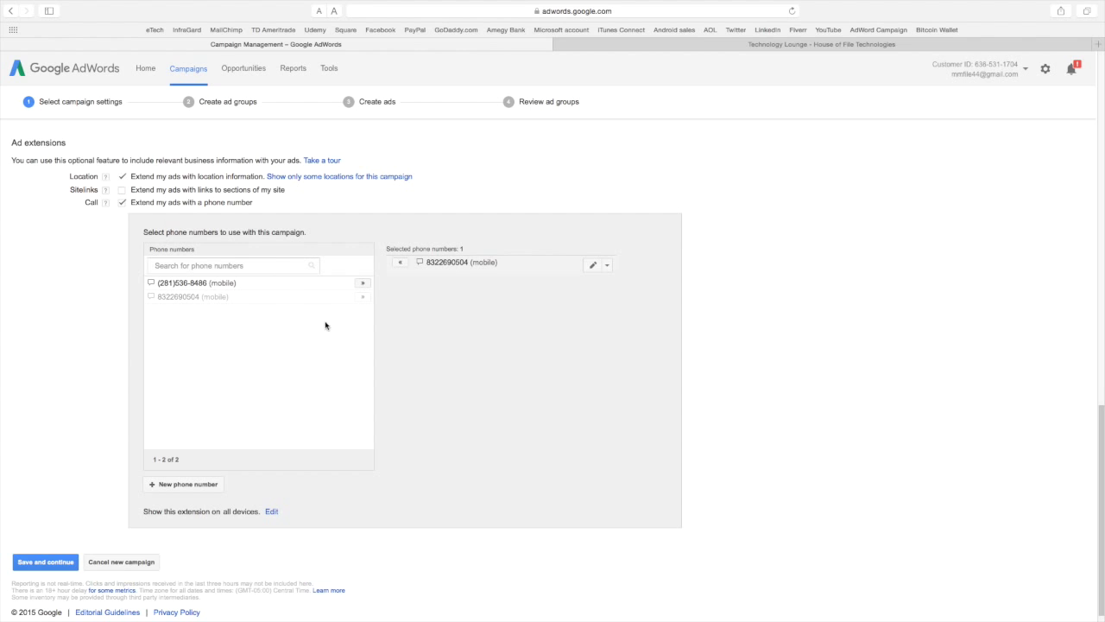
click(122, 202)
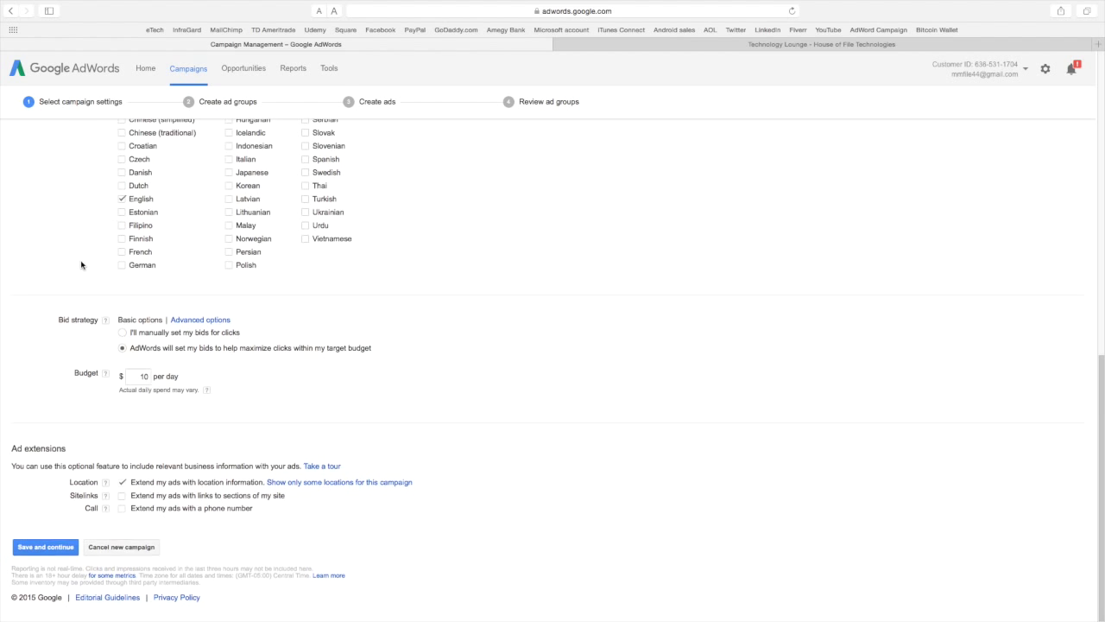
- Save the campaign settings and name the first ad group "Small Business Website"
click(59, 547)
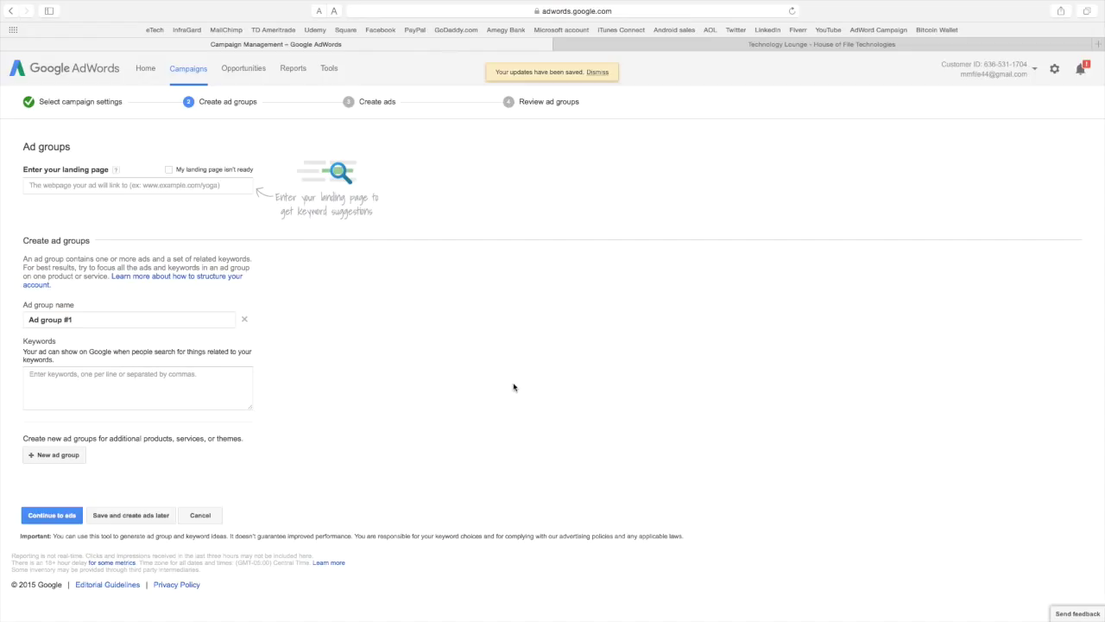
click(150, 320)
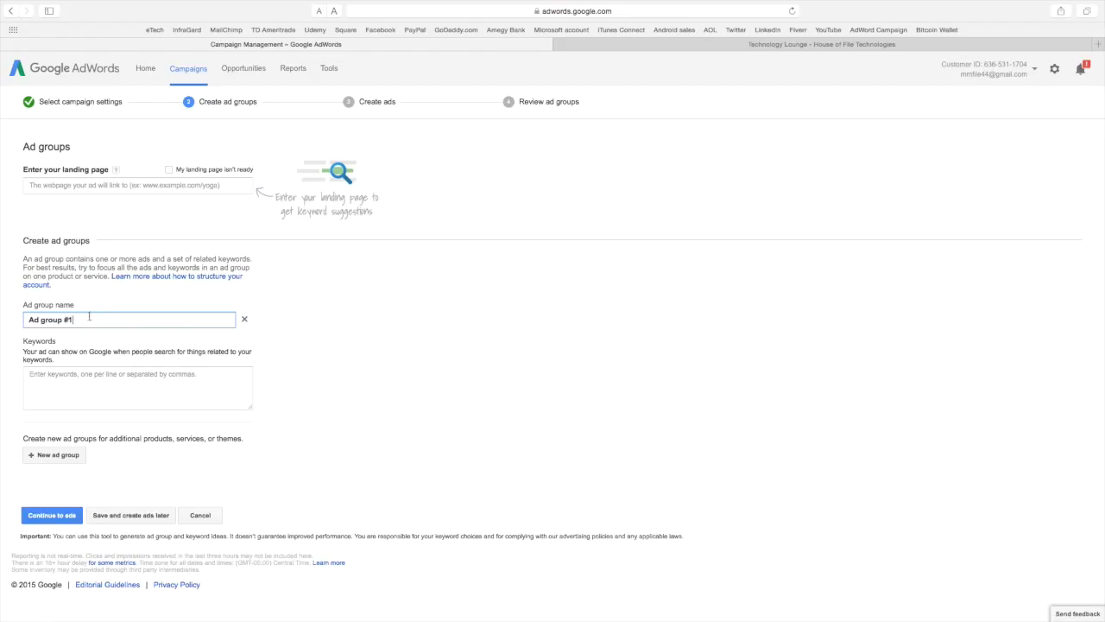
drag(86, 316, 33, 314)
click(14, 311)
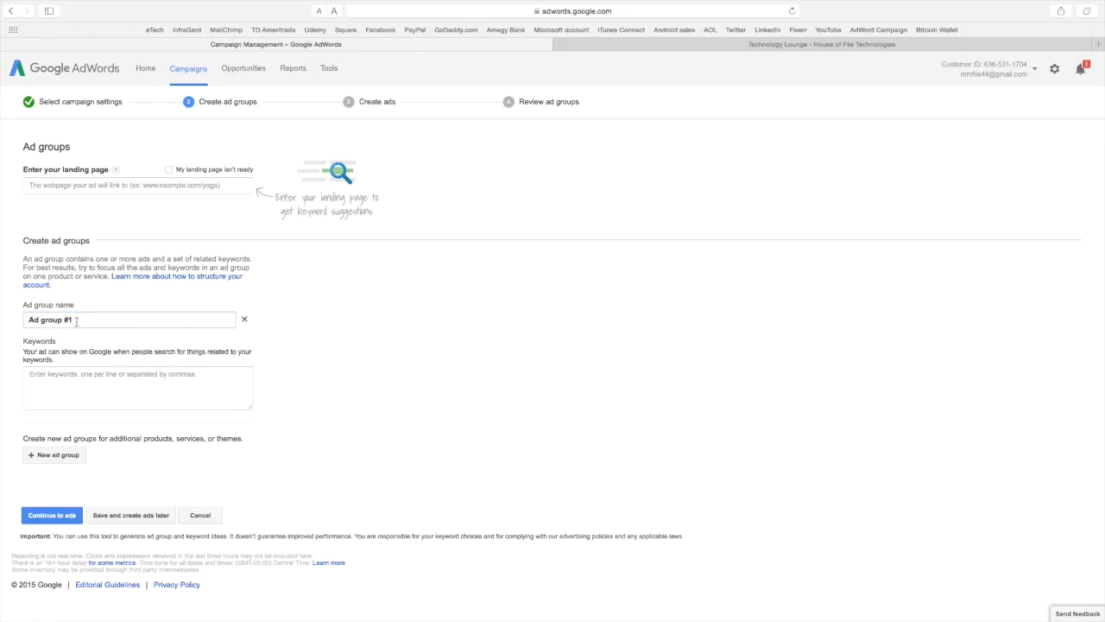
drag(76, 319, 25, 319)
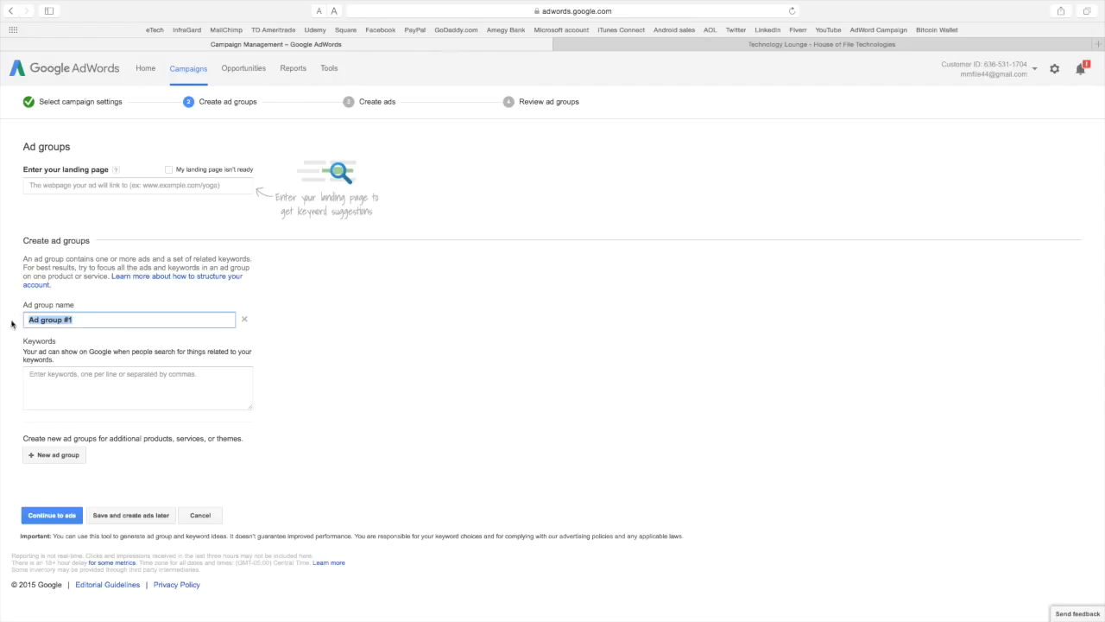
text(Sa)
text(ma)
key(BackSpace)
key(BackSpace)
key(BackSpace)
key(BackSpace)
text(mall Business Website)
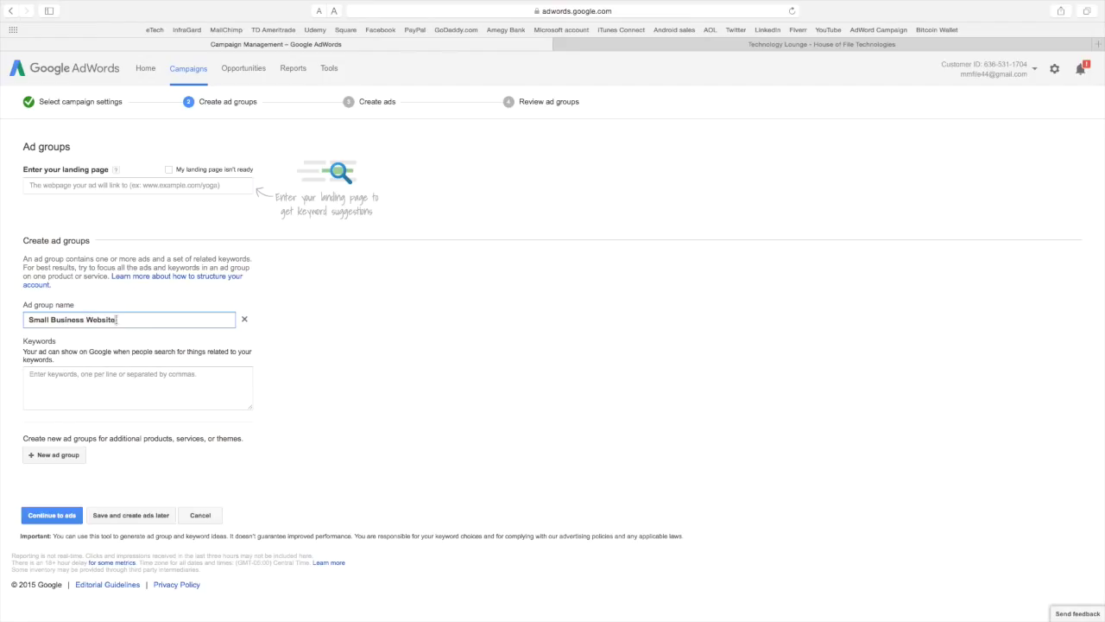
- Enter the ad group keywords "small business website", "small business website creation" and "Business Facebook page", one per line
click(58, 376)
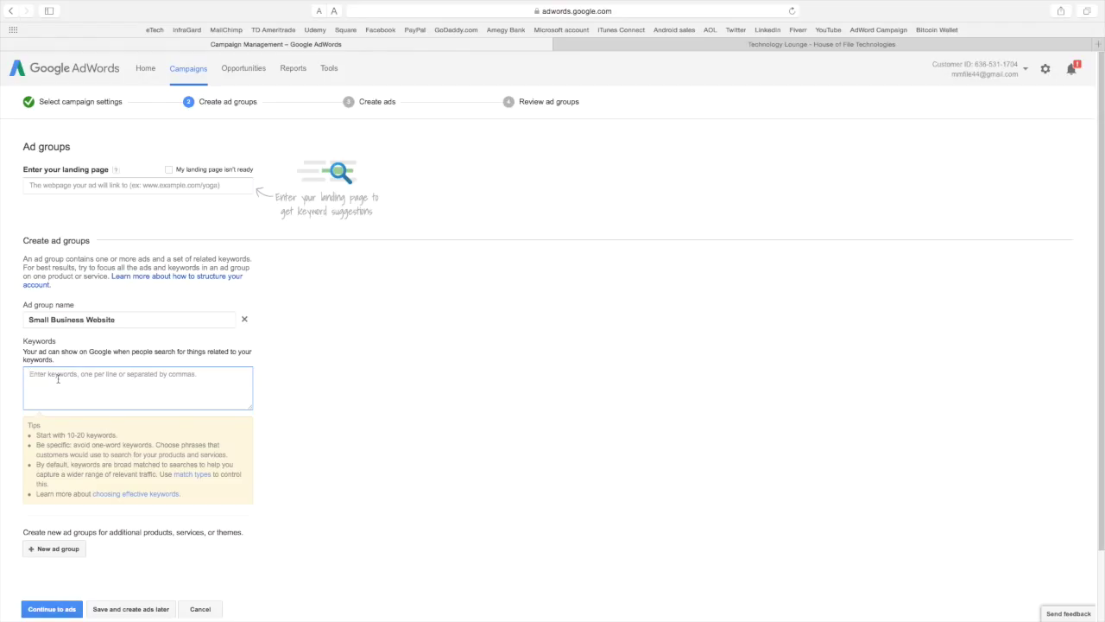
text(small business website s)
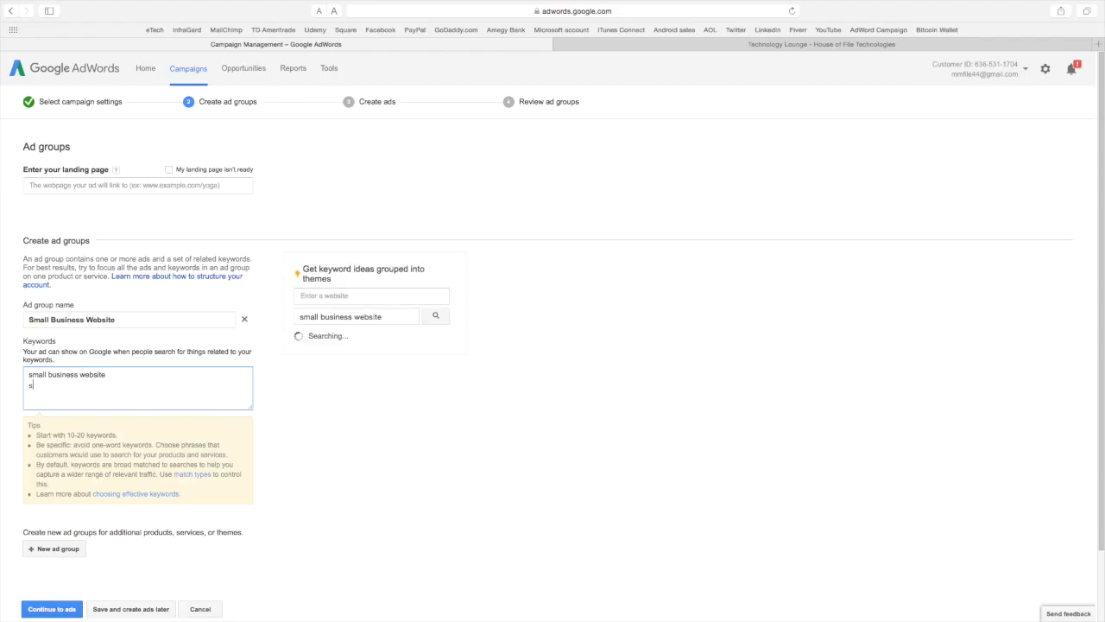
text(mall bus)
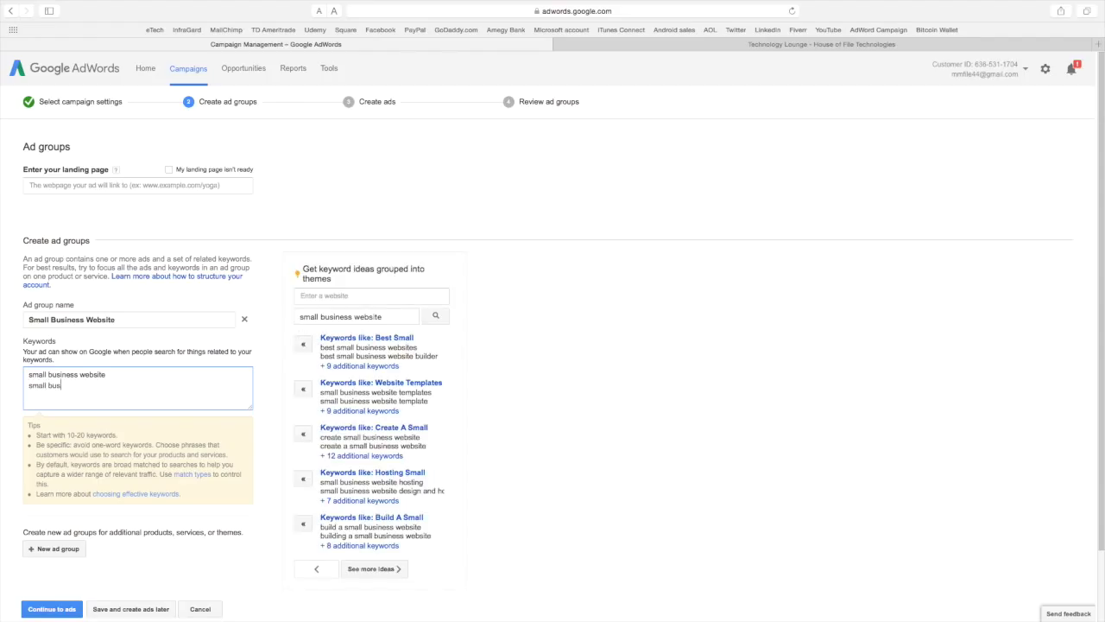
text(iness creation)
click(80, 386)
text(websit)
text(e)
text(Business )
text(Facebook)
text( page)
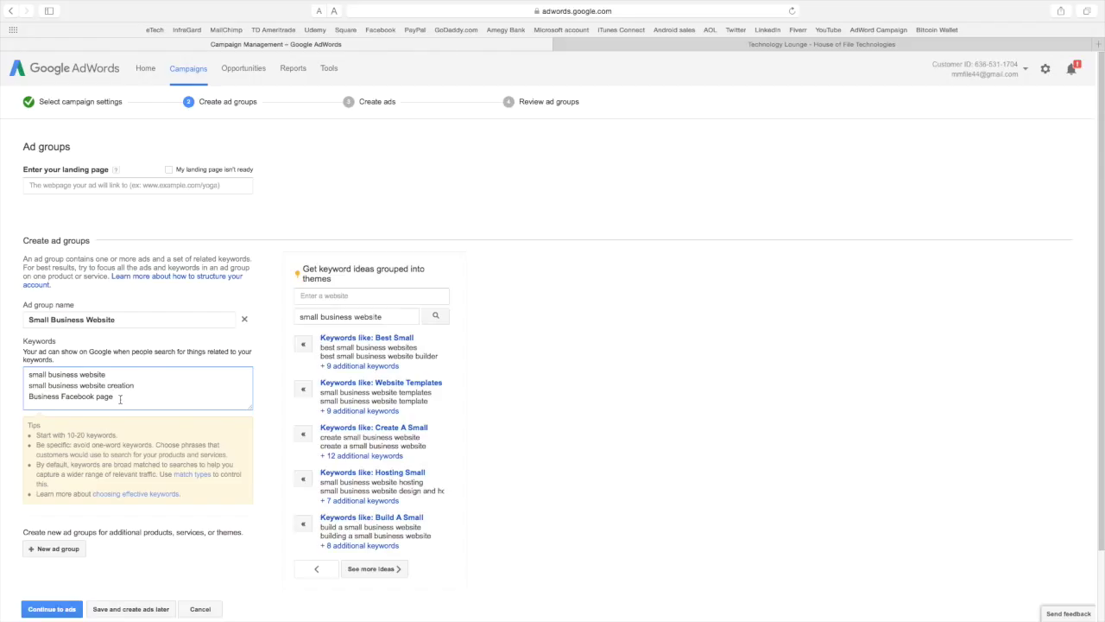
- Try the negative keyword "-galaxy" on a new line of the keyword list and delete it again
key(Return)
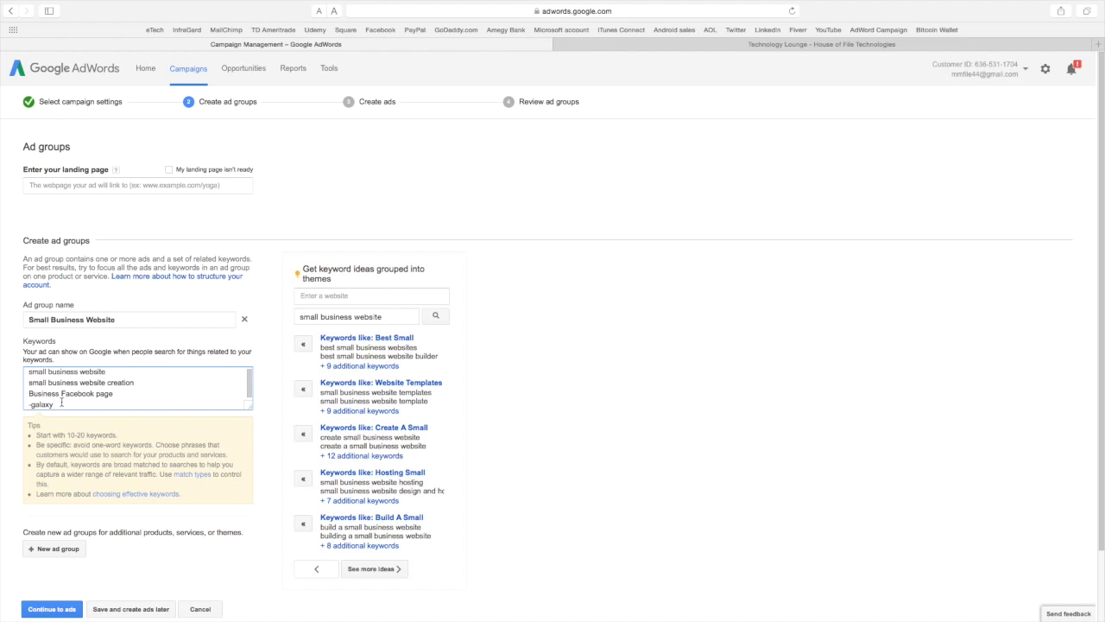
drag(61, 404, 21, 403)
key(BackSpace)
scroll(210, 500, down, 2)
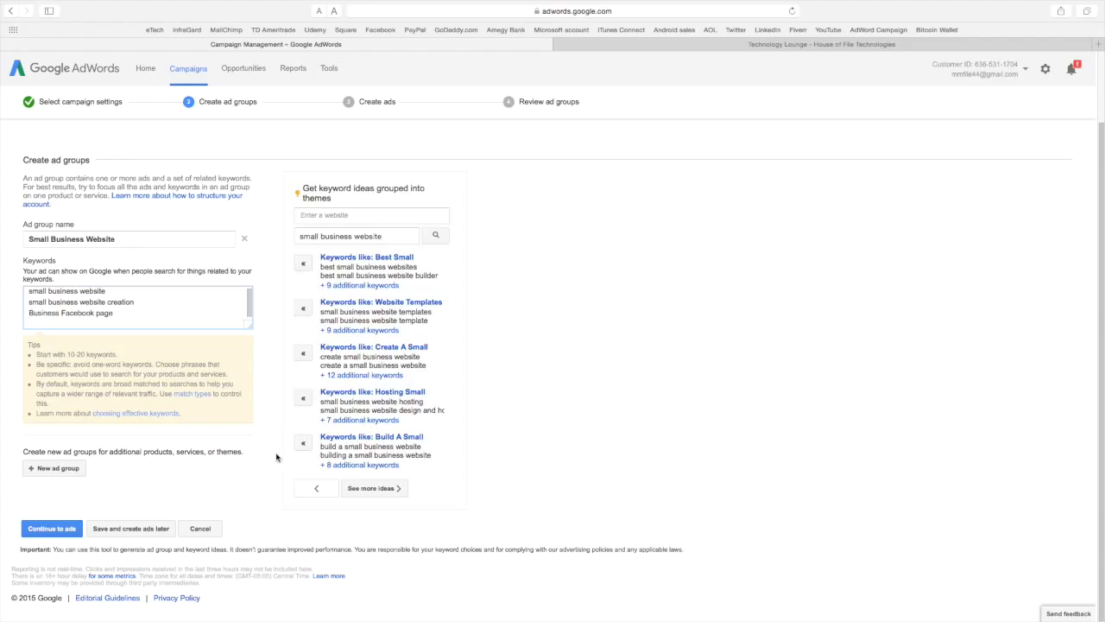
click(53, 529)
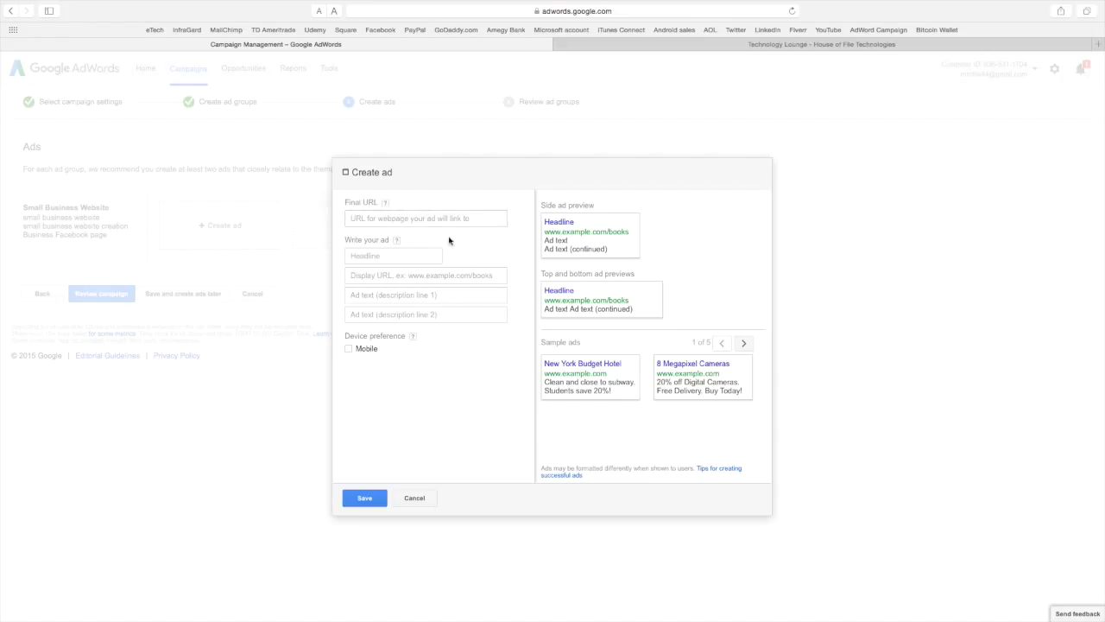
click(471, 218)
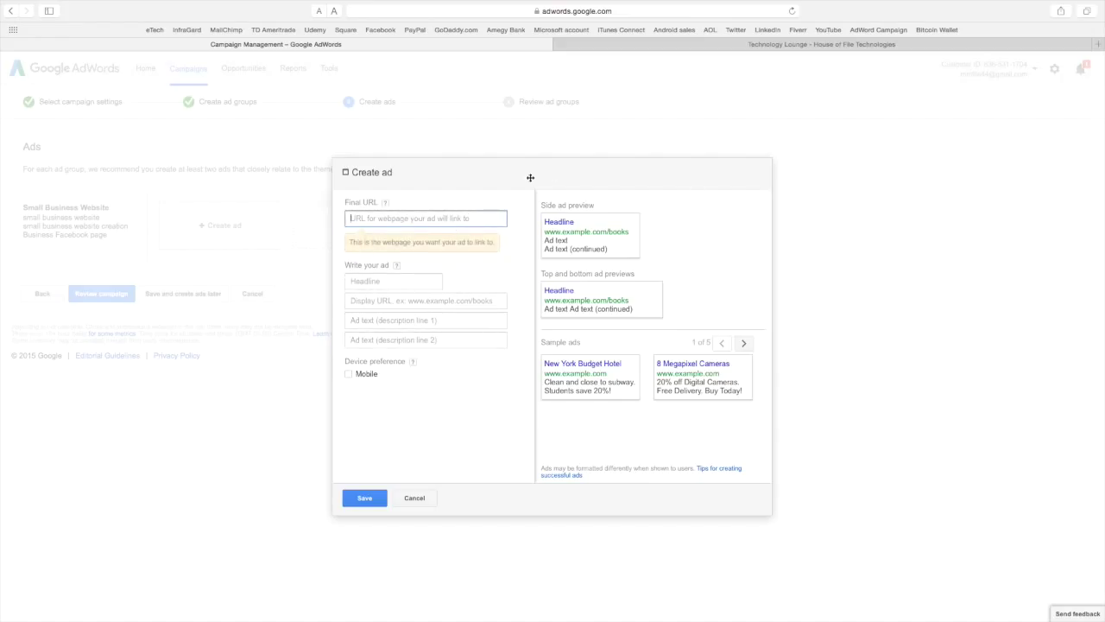
click(839, 44)
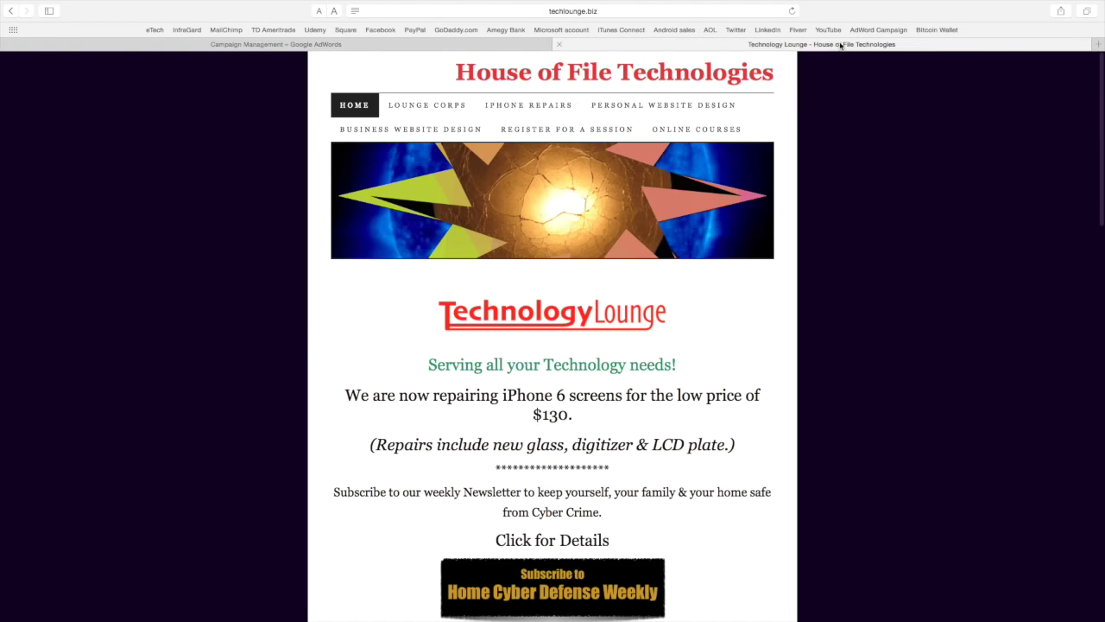
click(609, 11)
key(super+c)
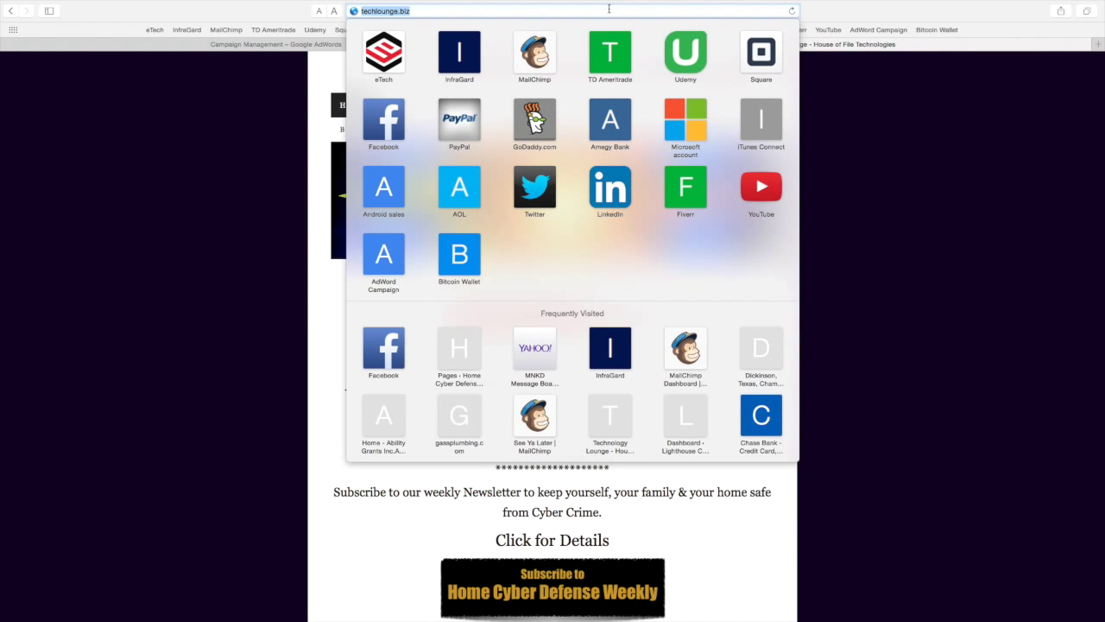
click(282, 44)
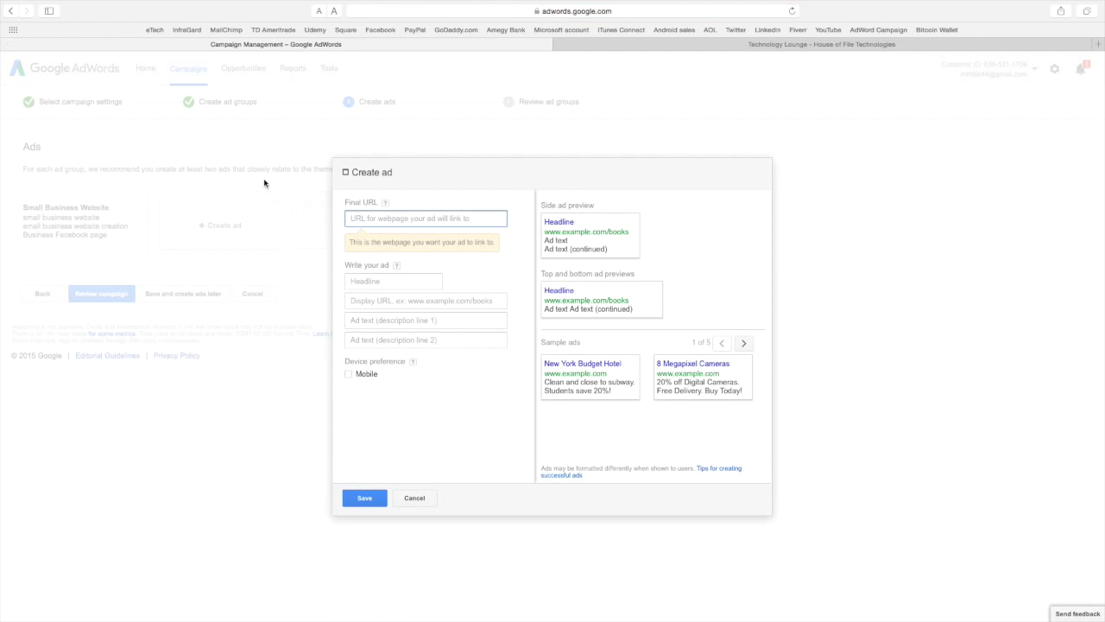
key(super+v)
click(401, 282)
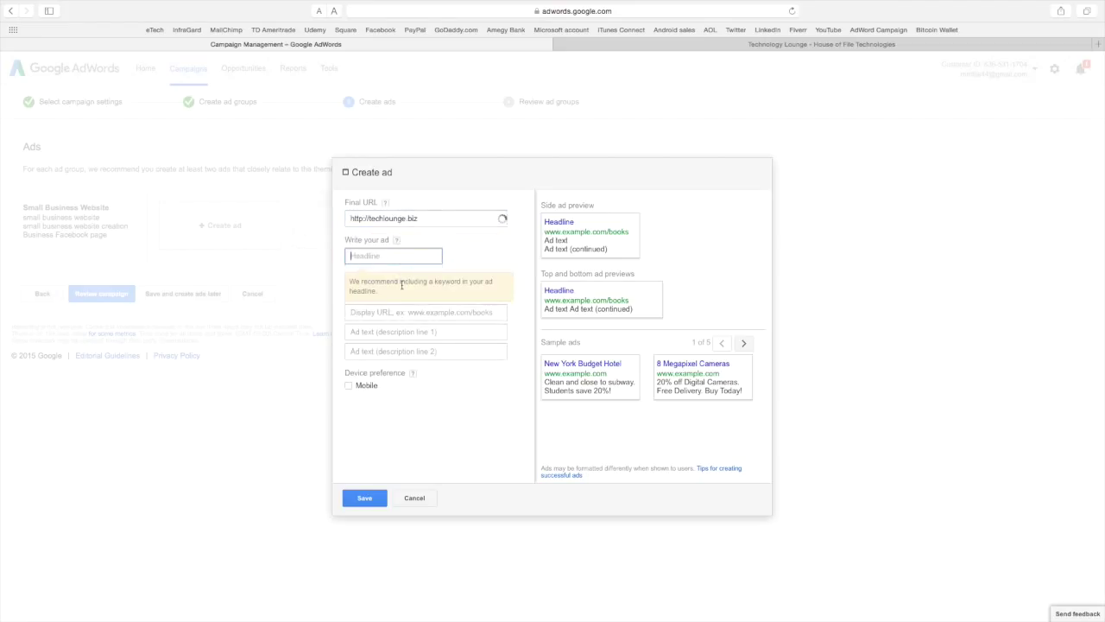
text(Small Business)
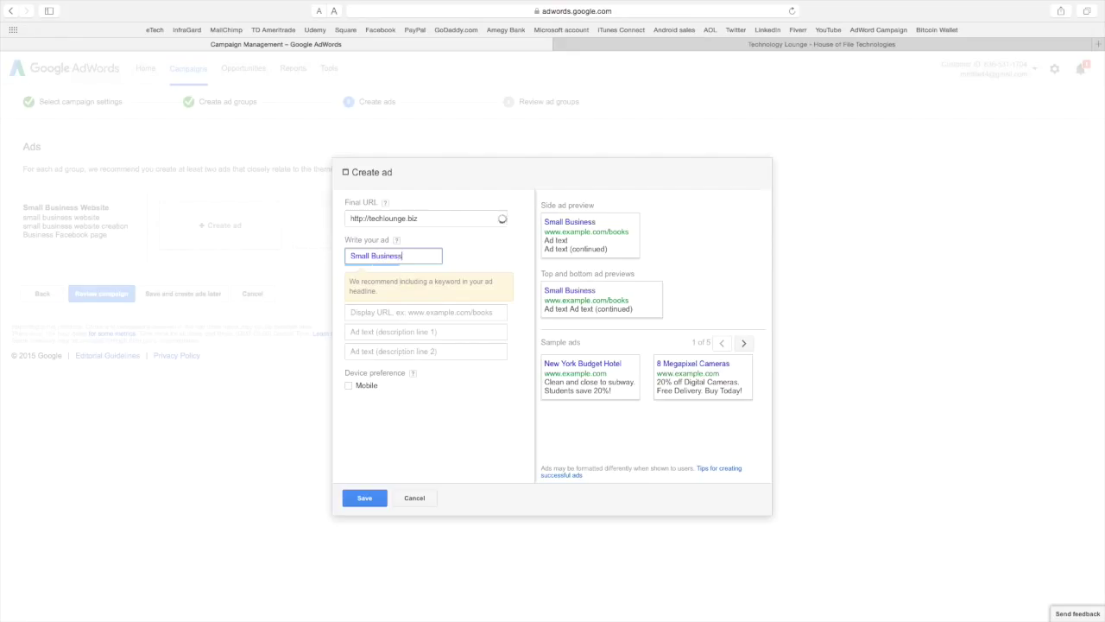
text( Website)
click(421, 313)
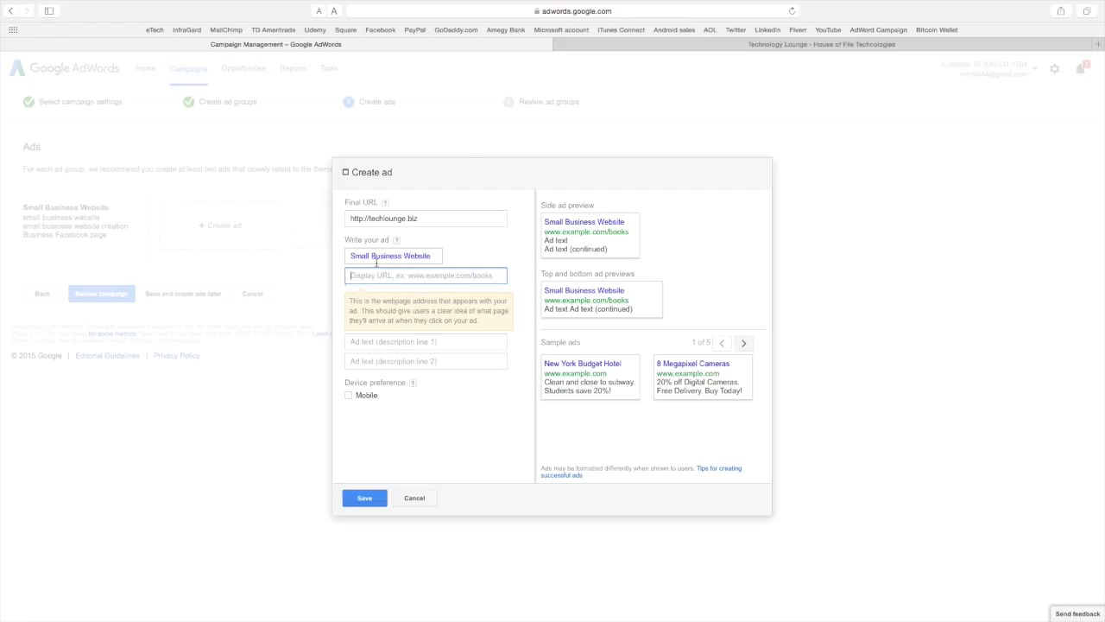
key(super+v)
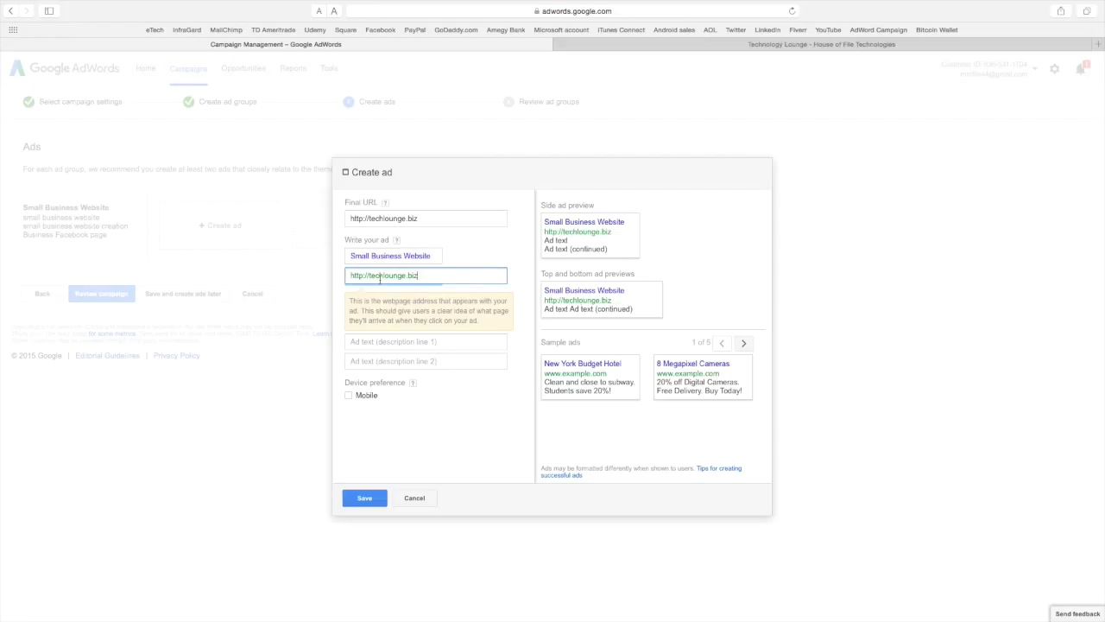
- Enter "5 Page Business Site for ONLY $249" as the ad's first description line
click(451, 341)
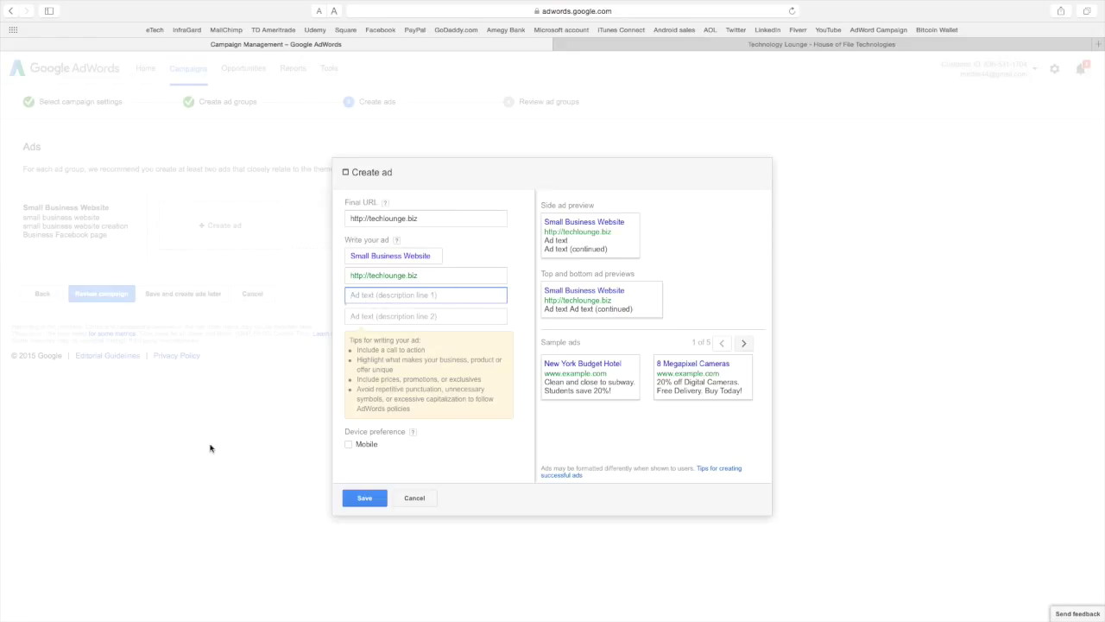
text(5)
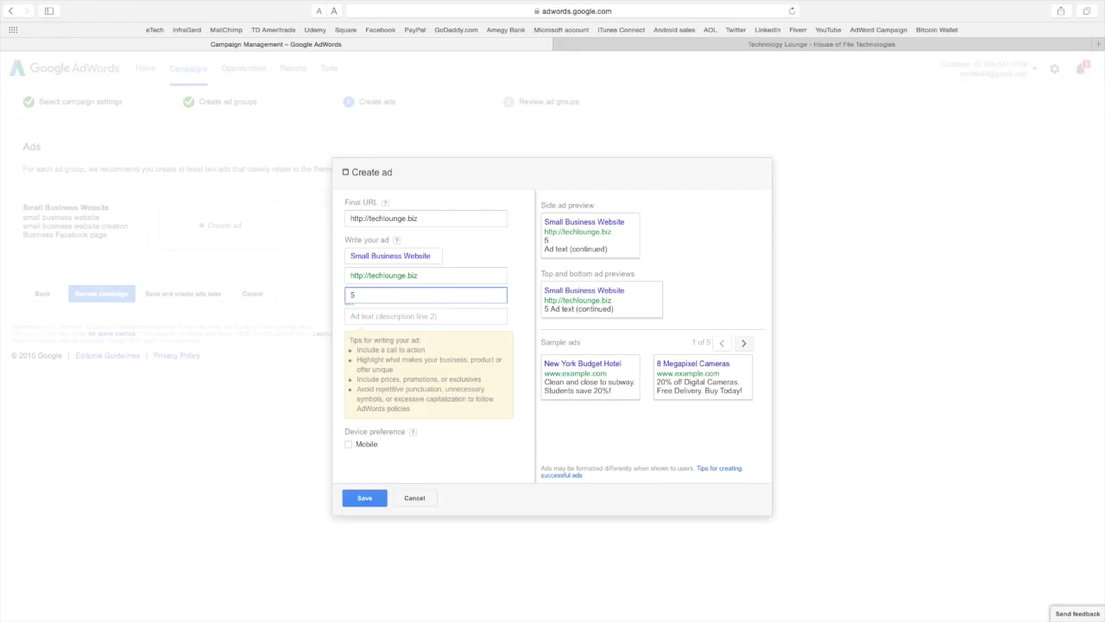
text( Page Busine)
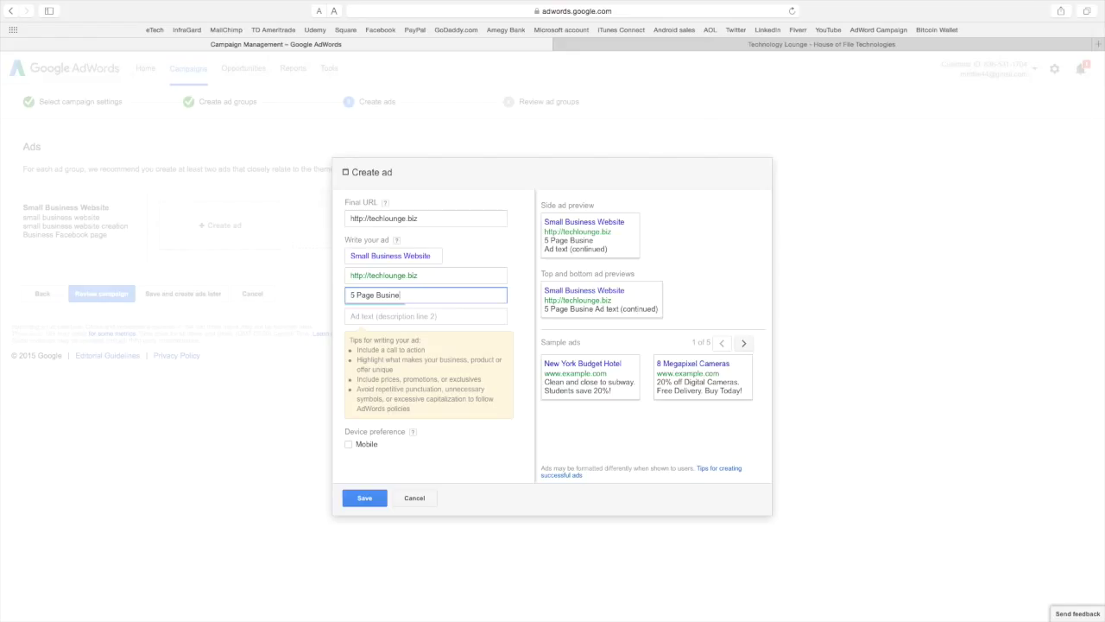
text(ss Si)
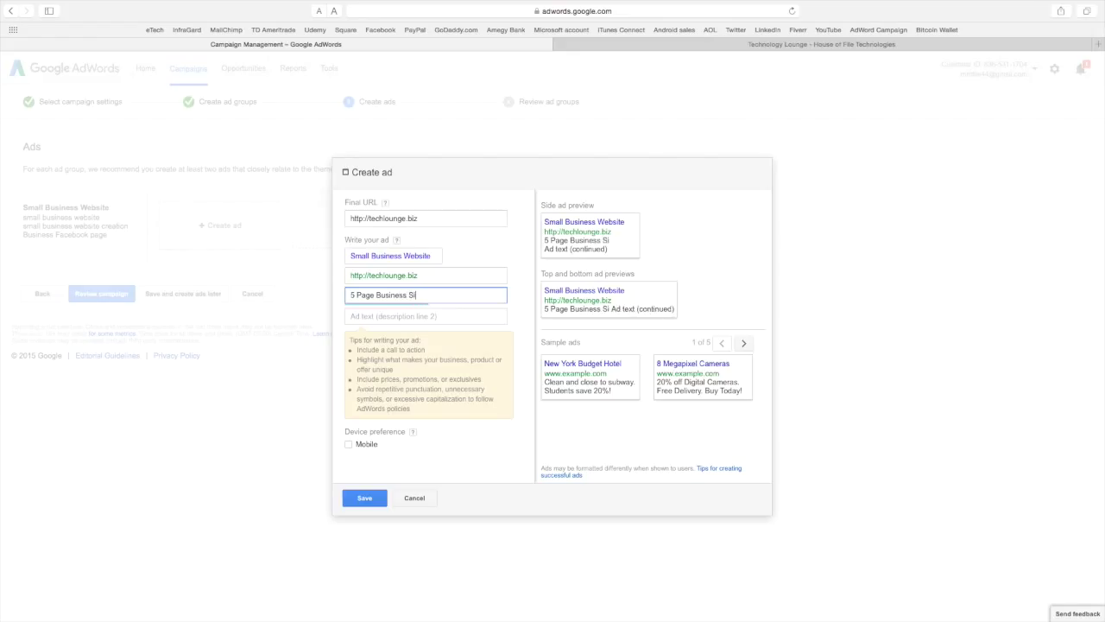
text(te for)
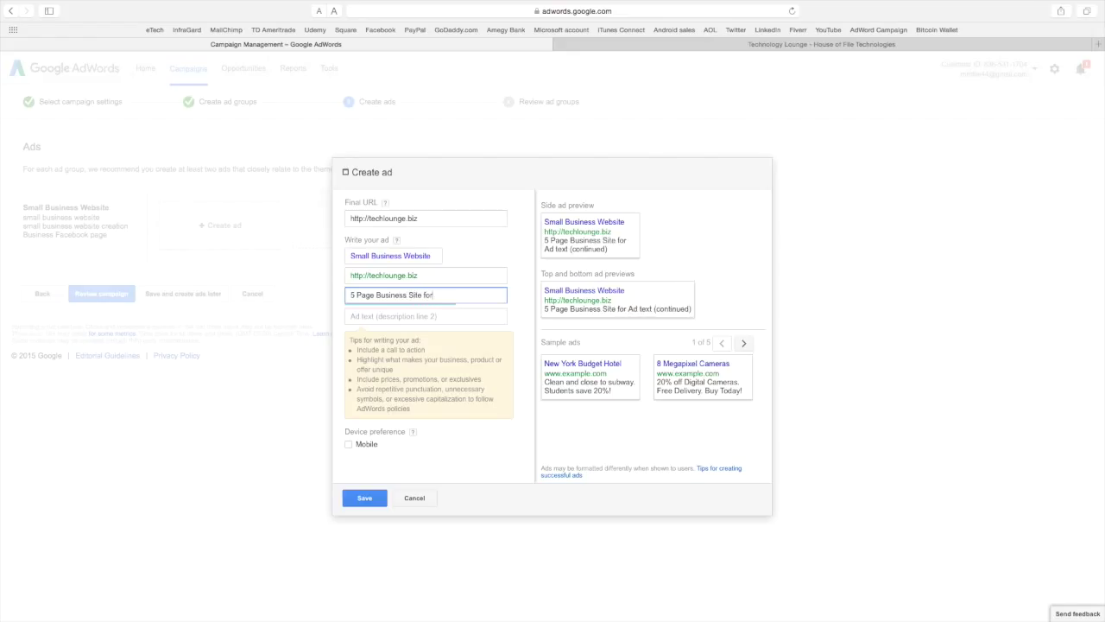
text( ONLYT)
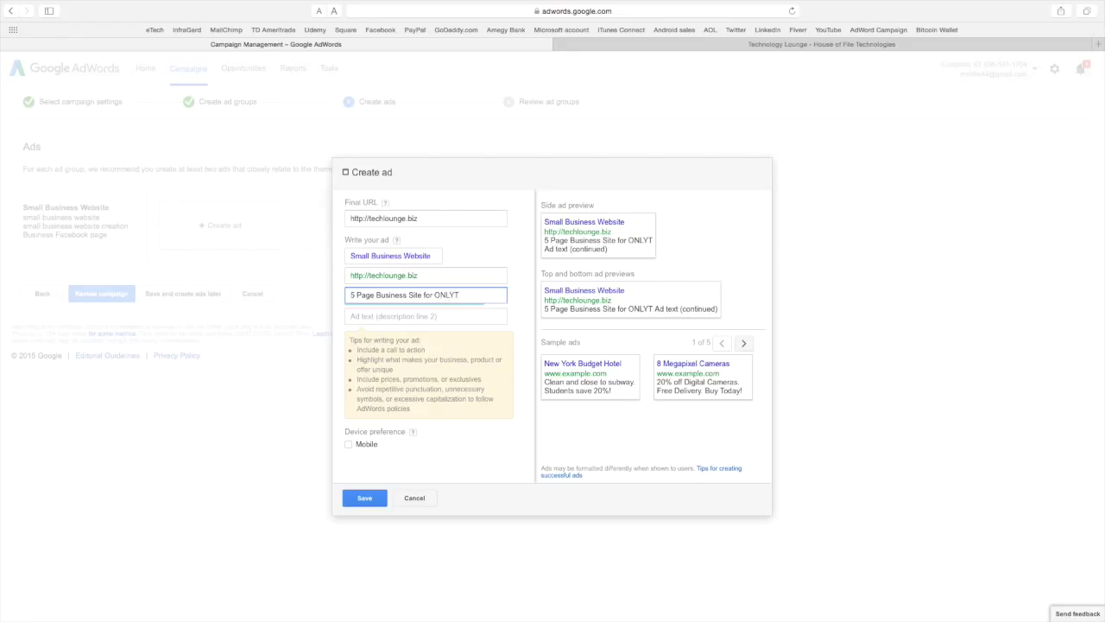
key(BackSpace)
text($2)
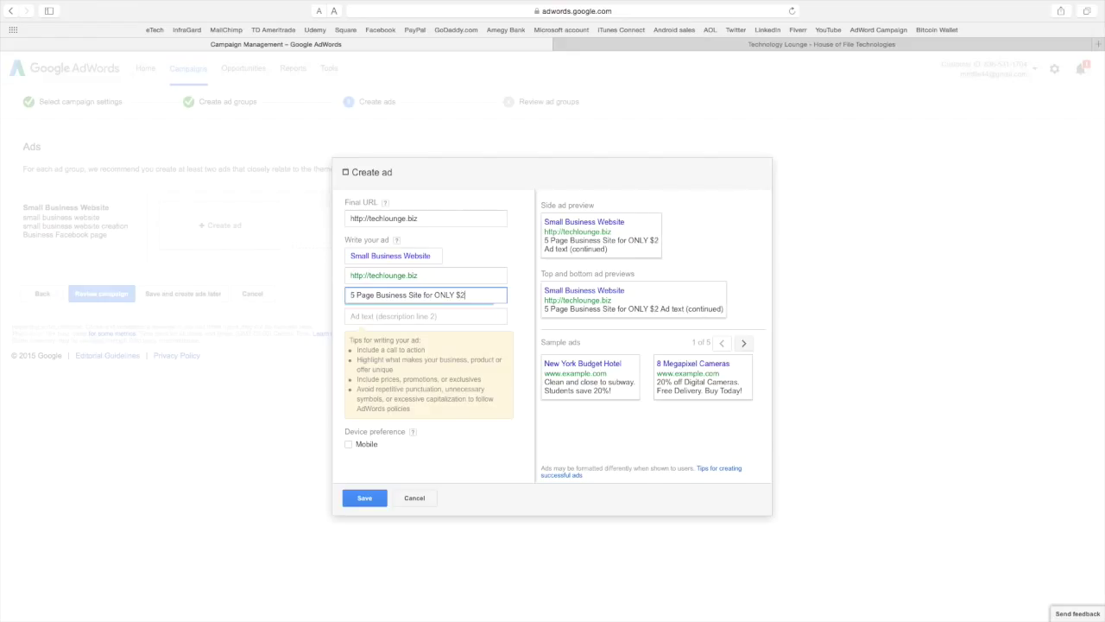
text(49)
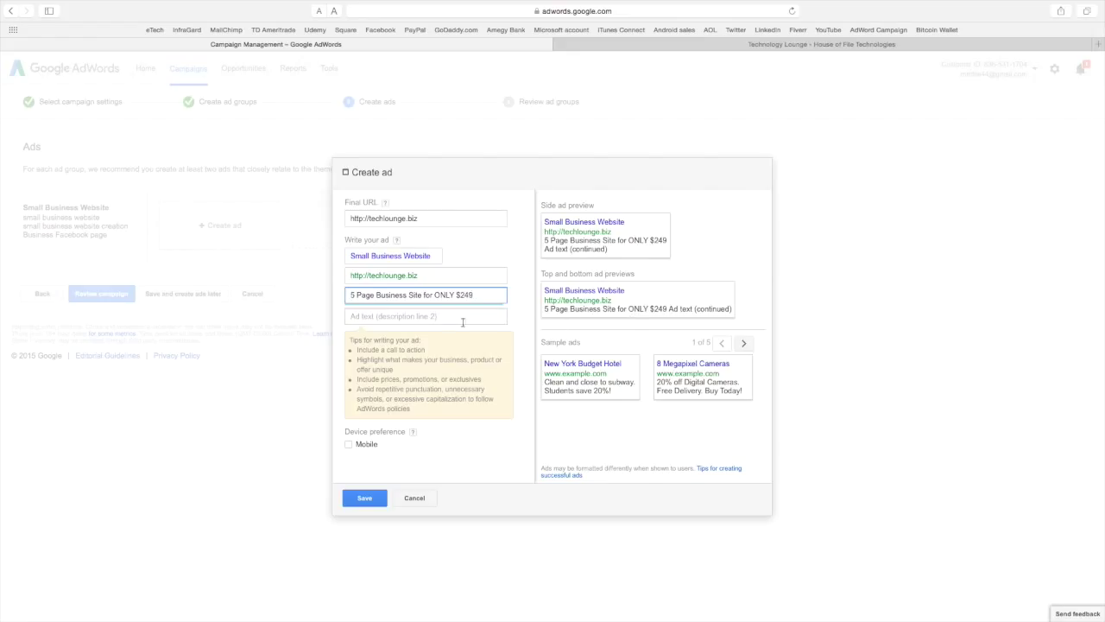
- Enter "Includes Facebook Page & SEO" as the ad's second description line, correcting the typos in "Includes" and "Facebook"
click(434, 315)
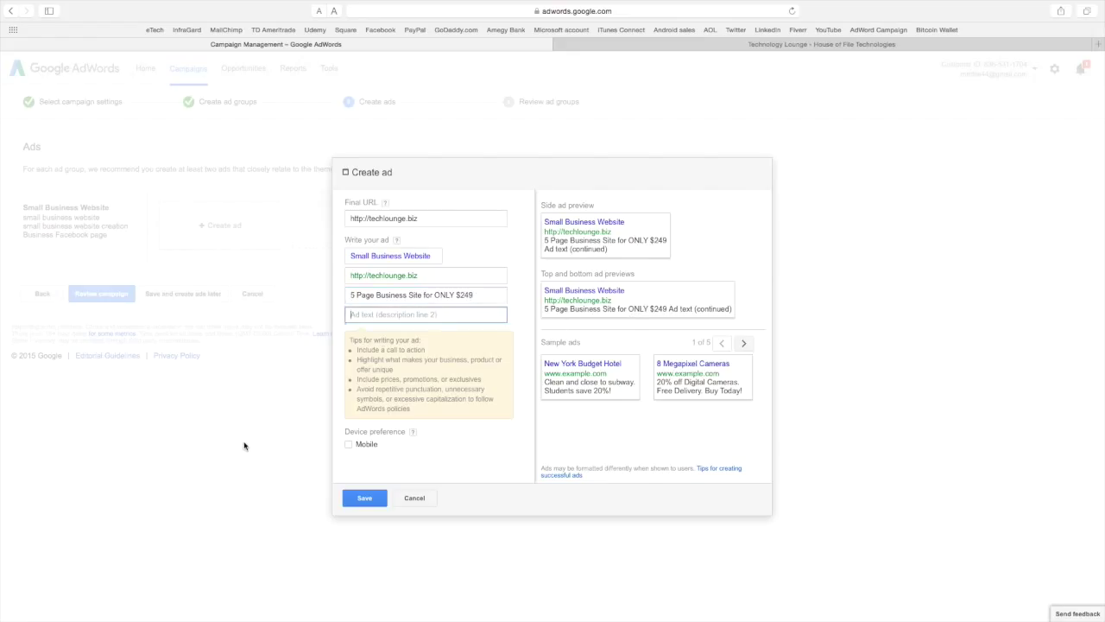
text(I)
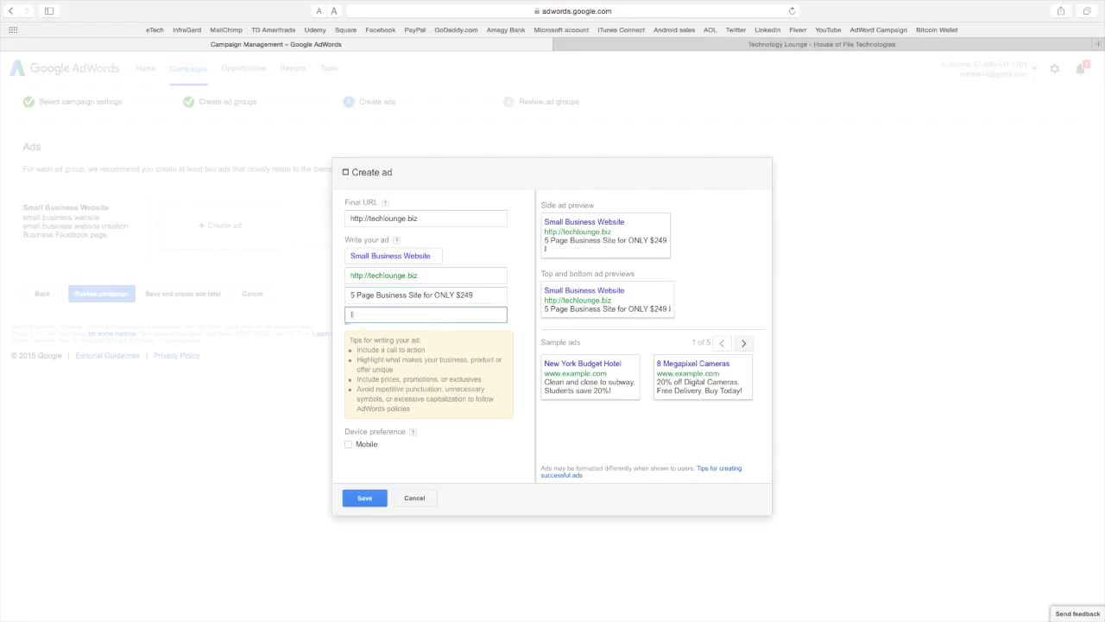
text(cludes Fa)
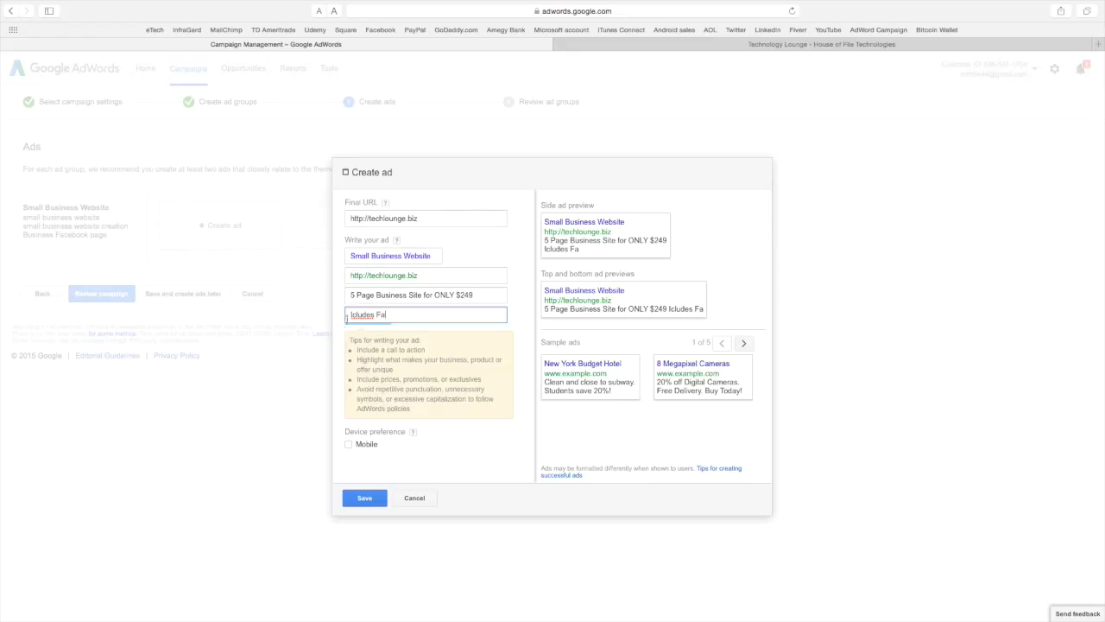
click(353, 314)
text(ncludes Faceboo)
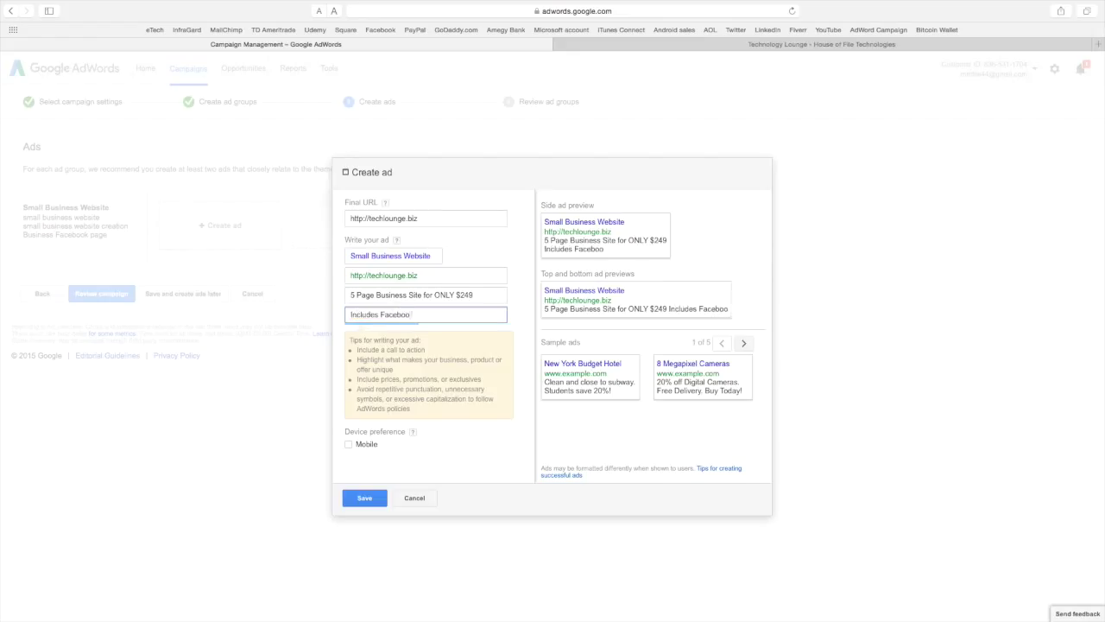
text( Page)
click(412, 314)
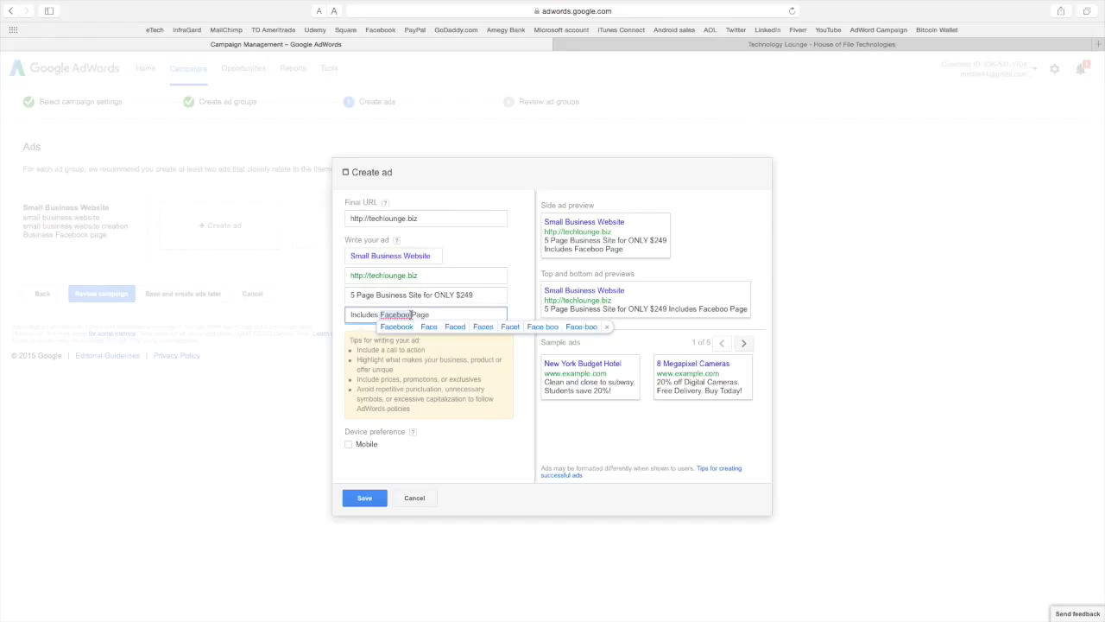
text(k Page )
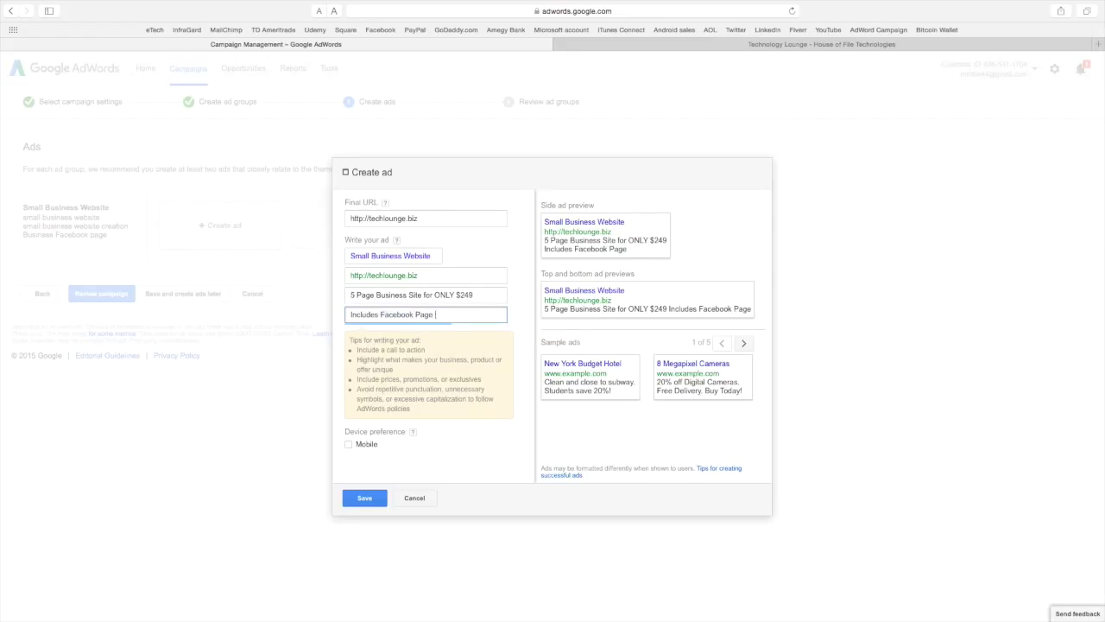
text(& SEO)
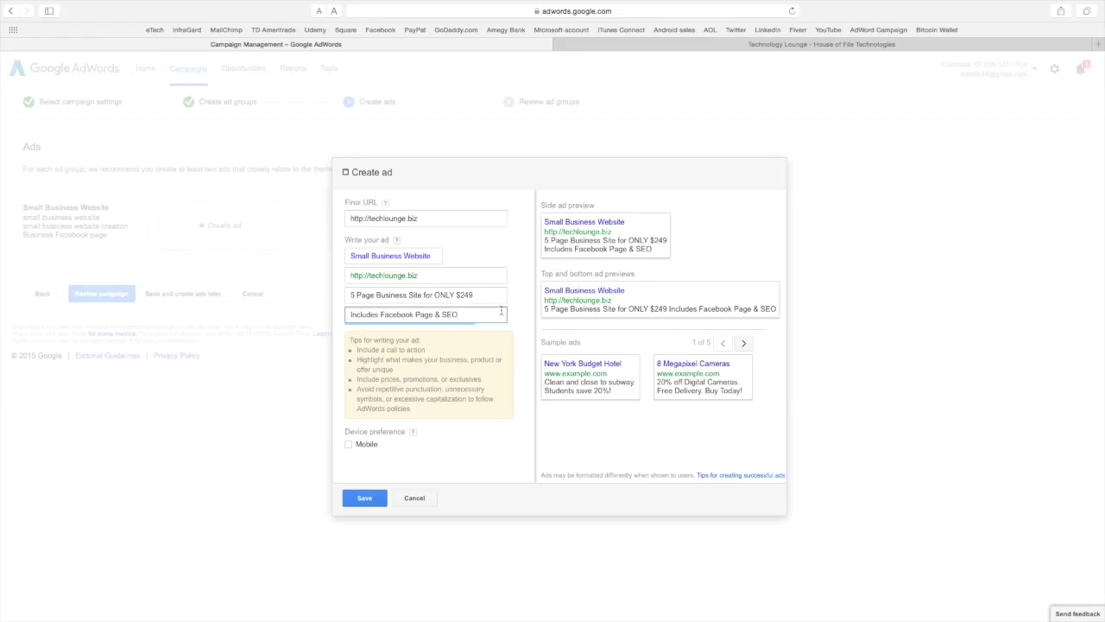
- Add a comma after "$249" in the ad's first description line and save the ad
click(473, 295)
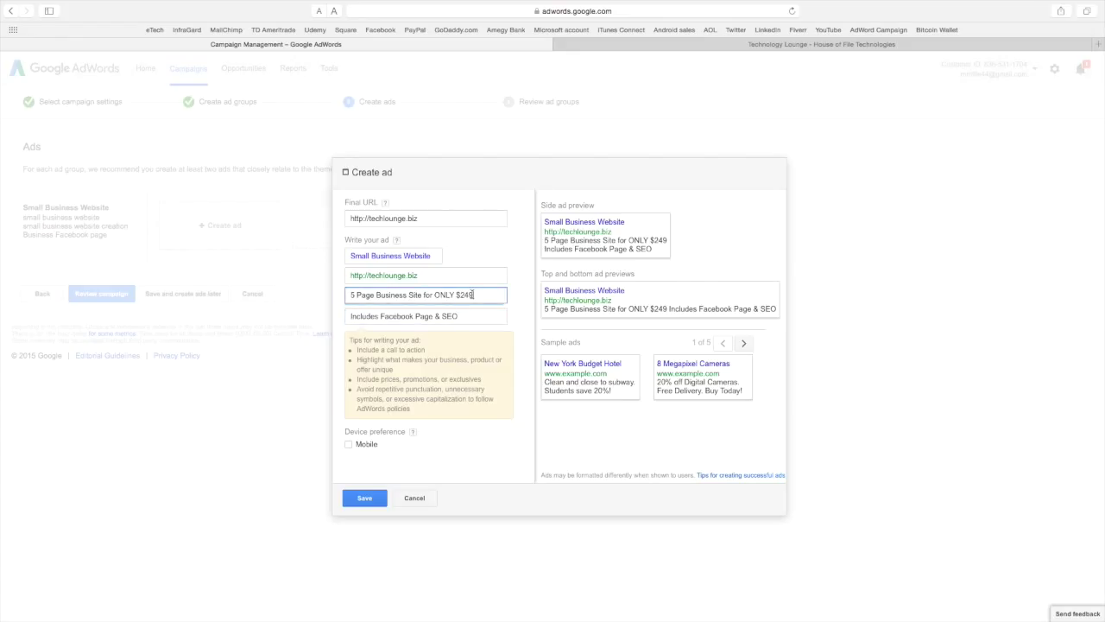
text(,)
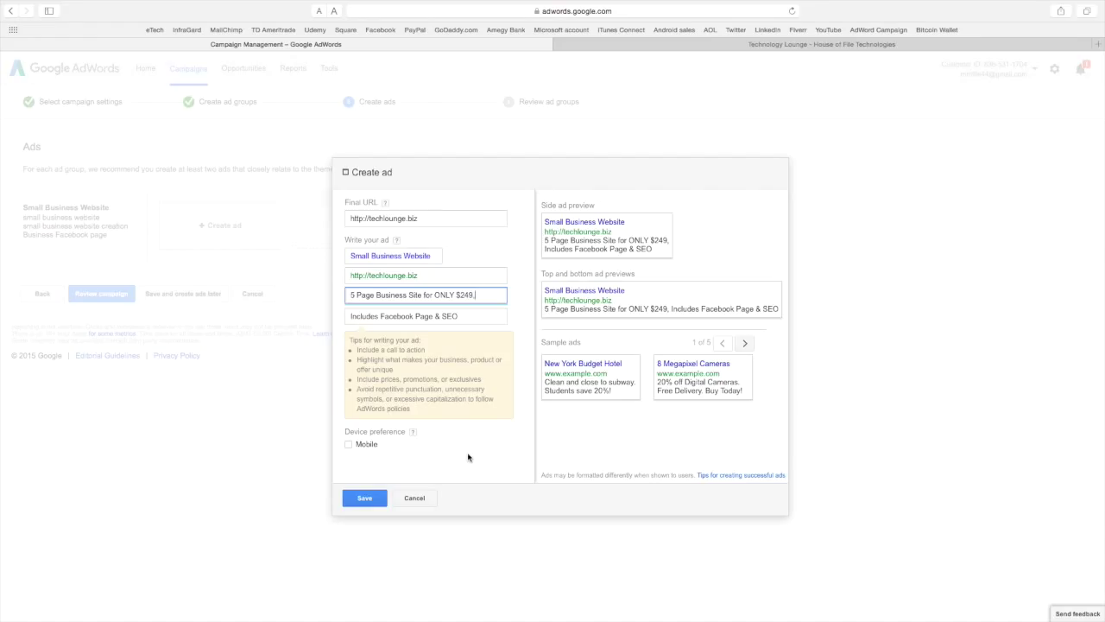
click(363, 498)
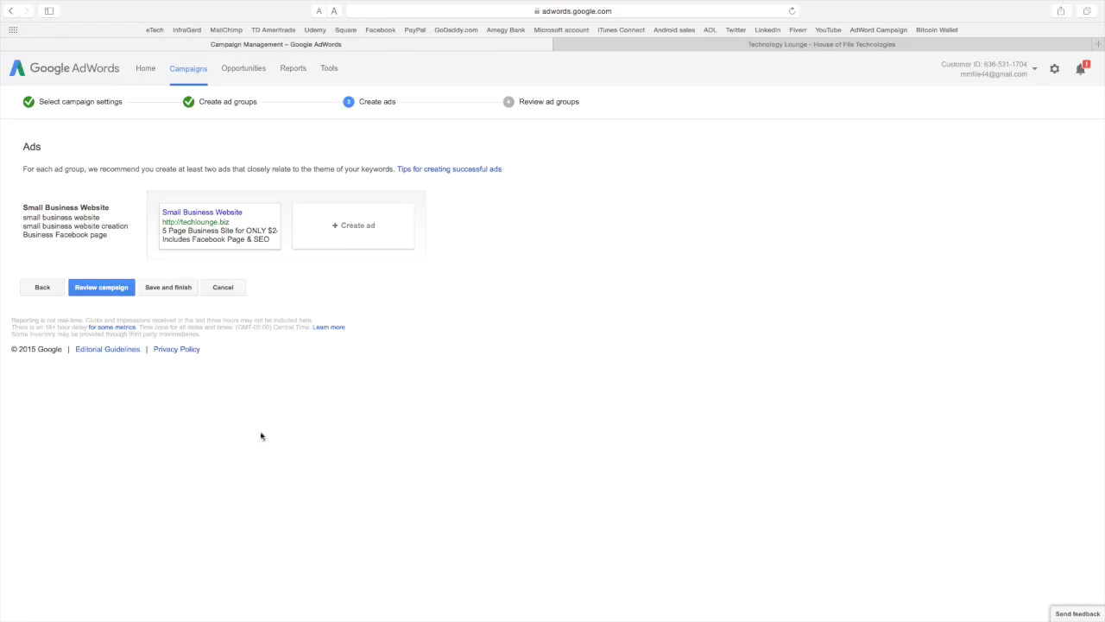
- Review and save the new campaign, and open the Small Business Website ad group's name for editing and cancel it
mouse_move(158, 224)
click(96, 291)
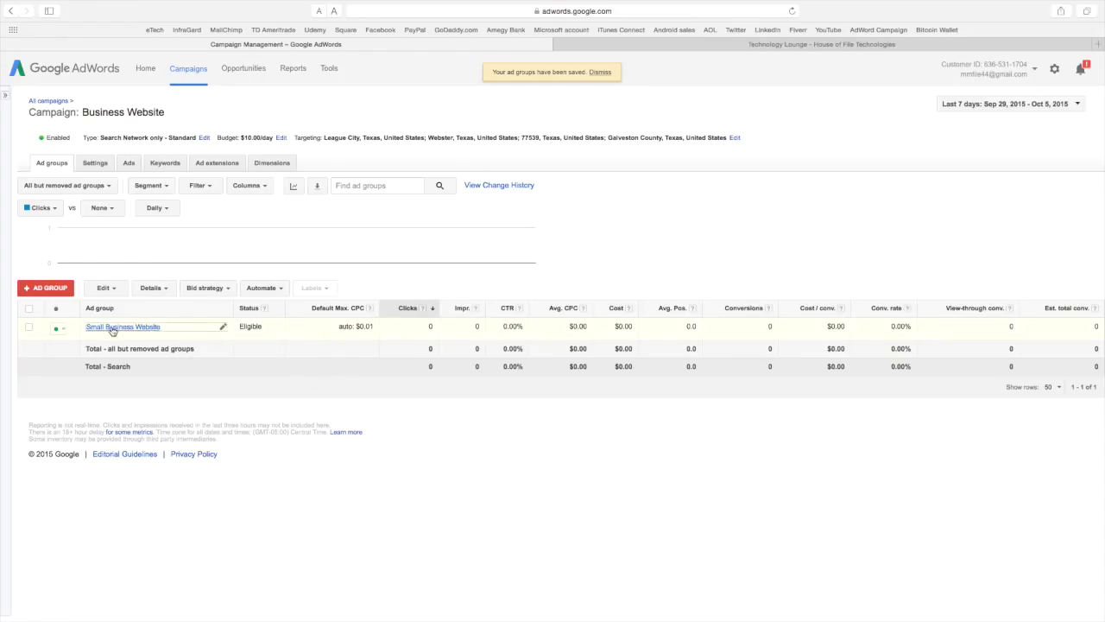
click(223, 328)
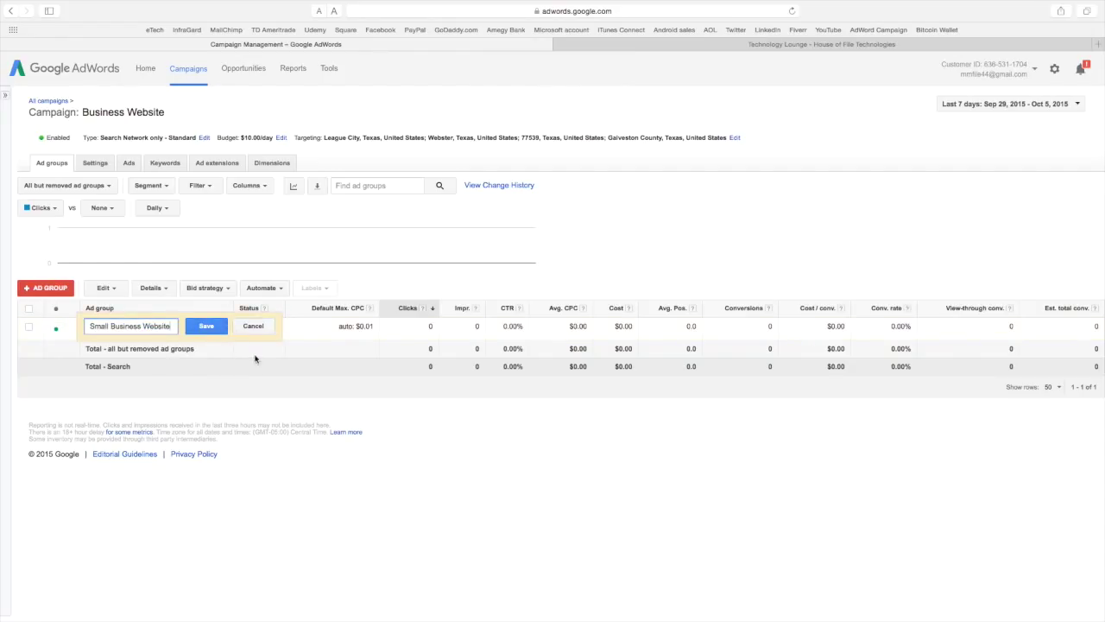
click(256, 328)
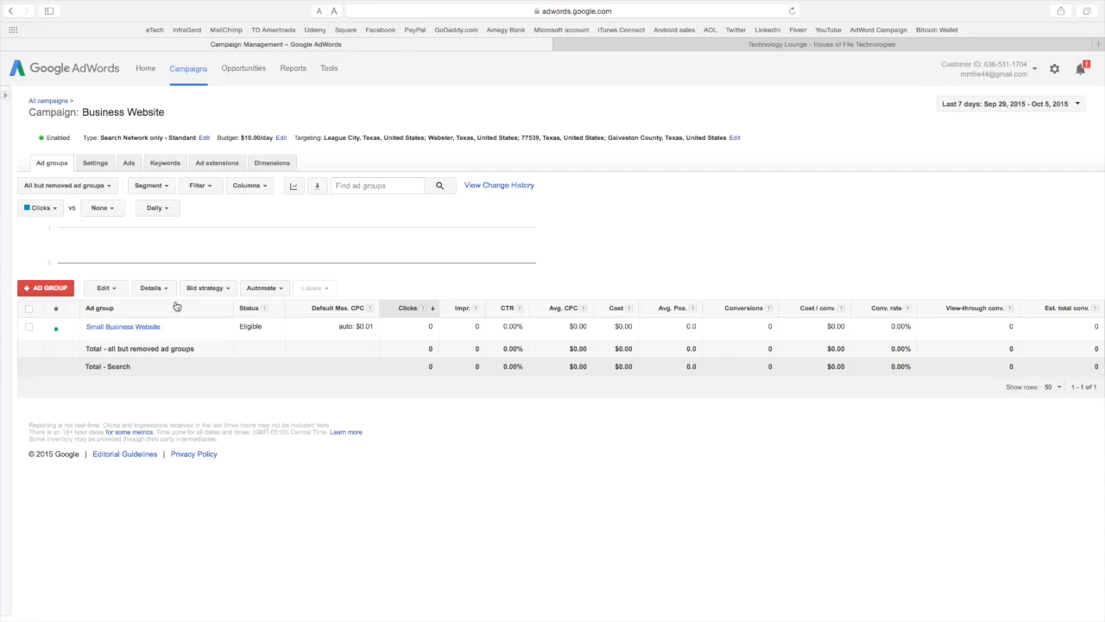
- Examine the Business Website campaign's ads, keywords and full settings, and return to its ad group overview
click(128, 167)
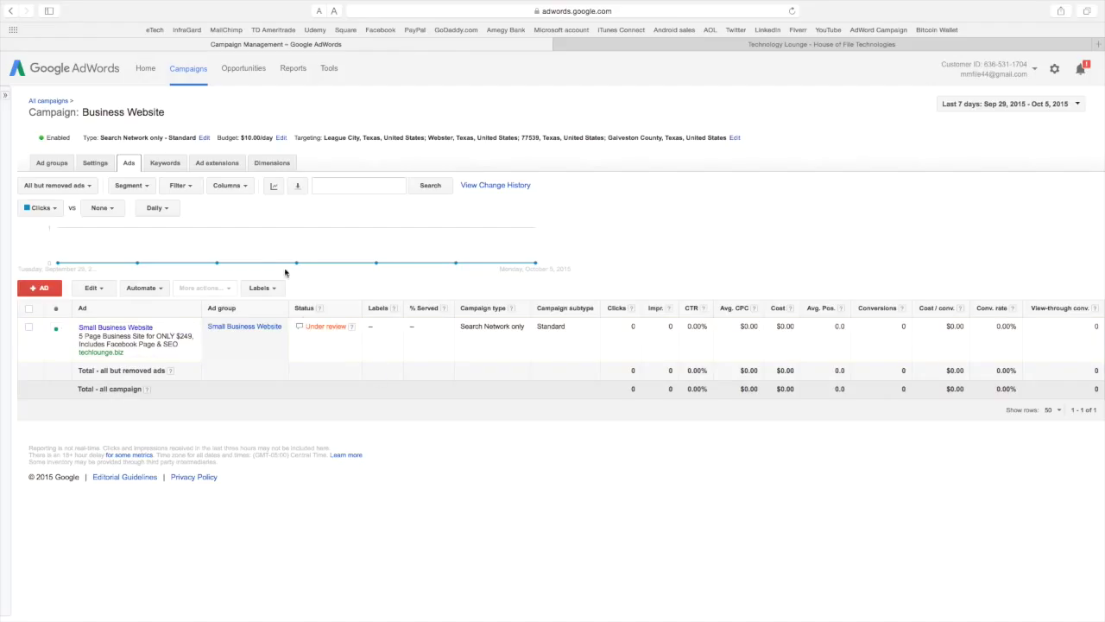
click(162, 164)
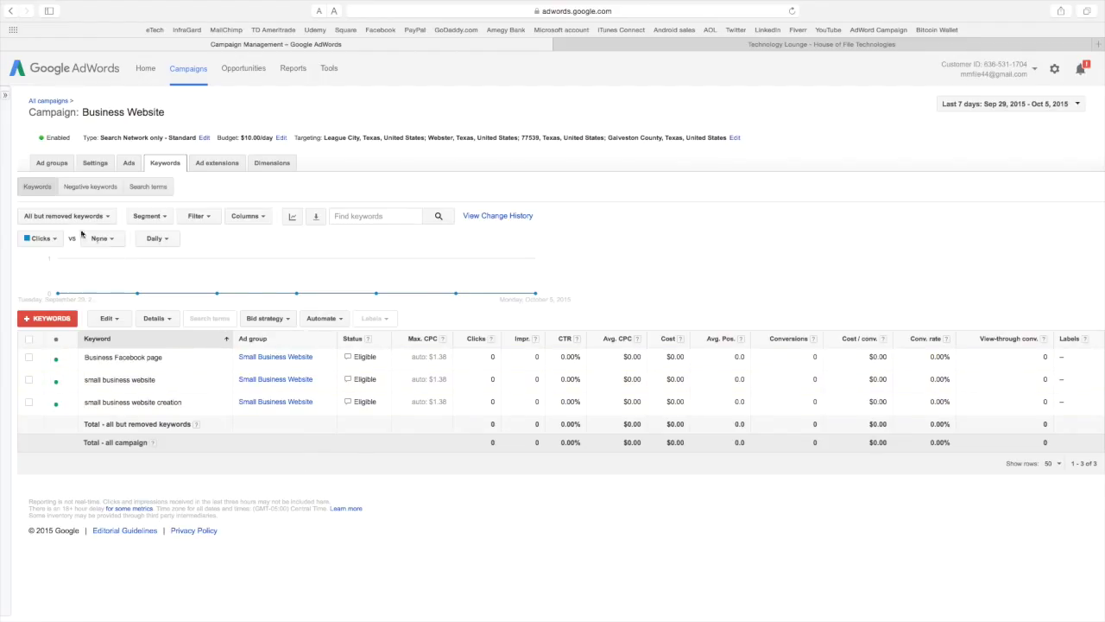
click(96, 164)
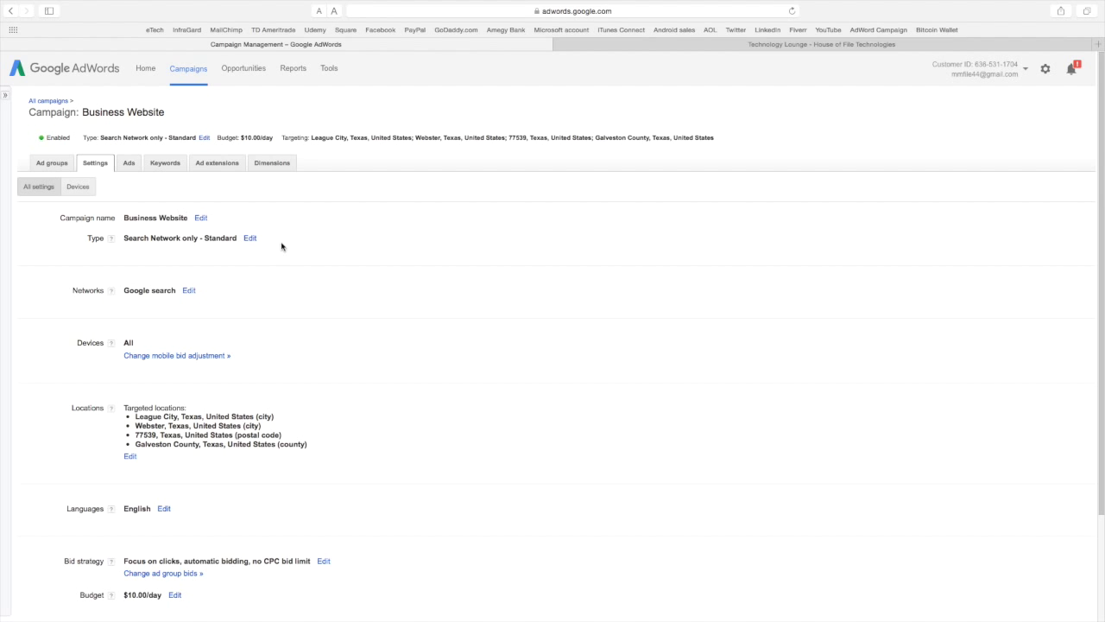
scroll(373, 370, down, 3)
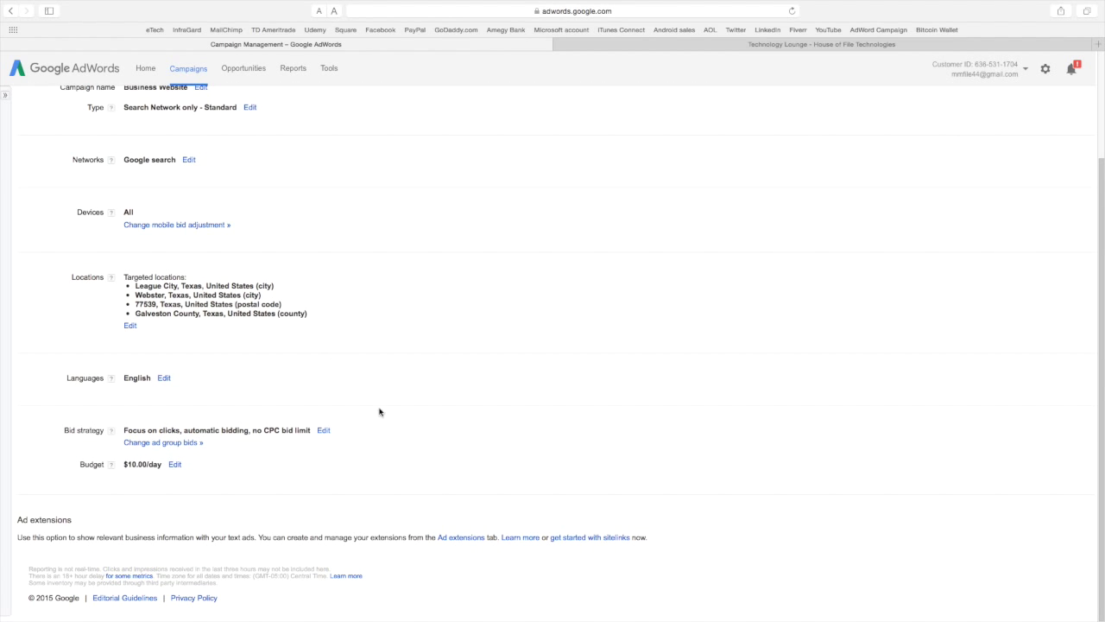
scroll(388, 368, up, 3)
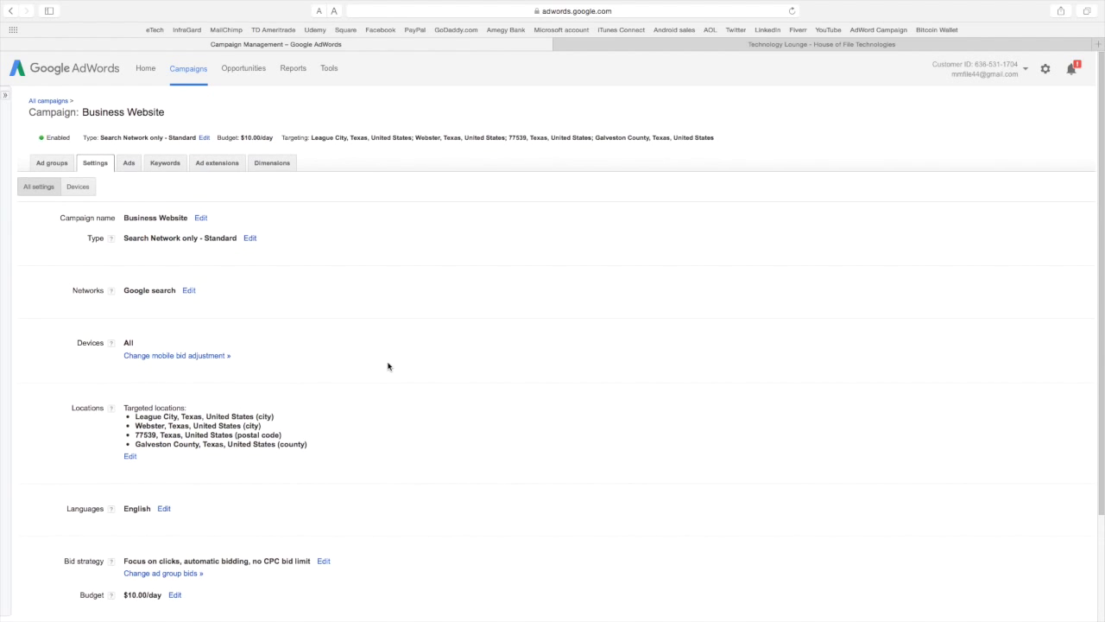
click(56, 172)
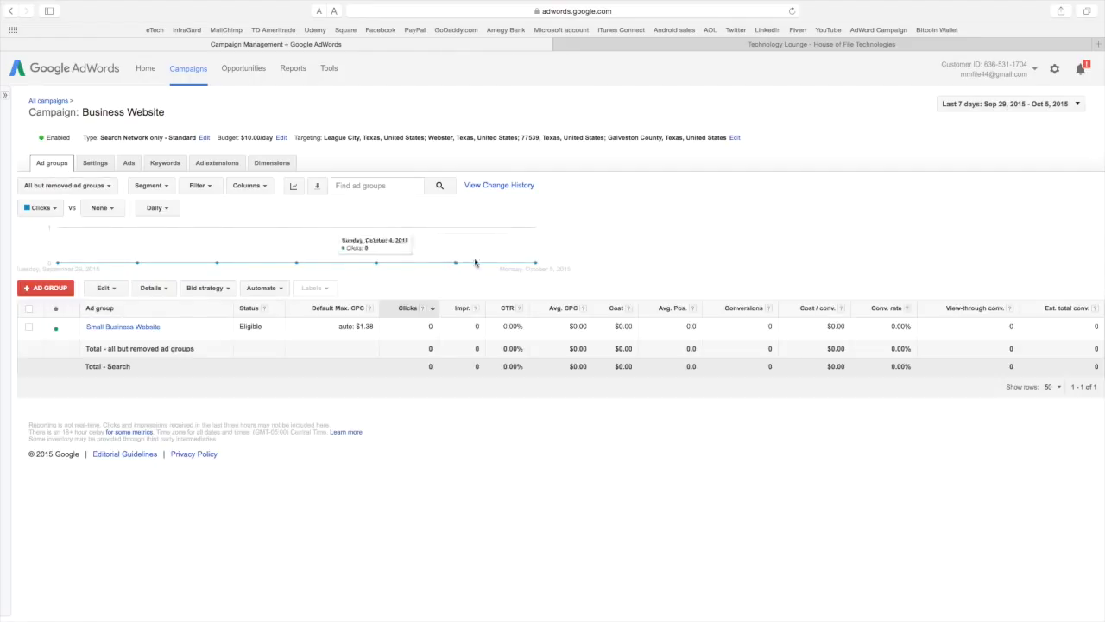